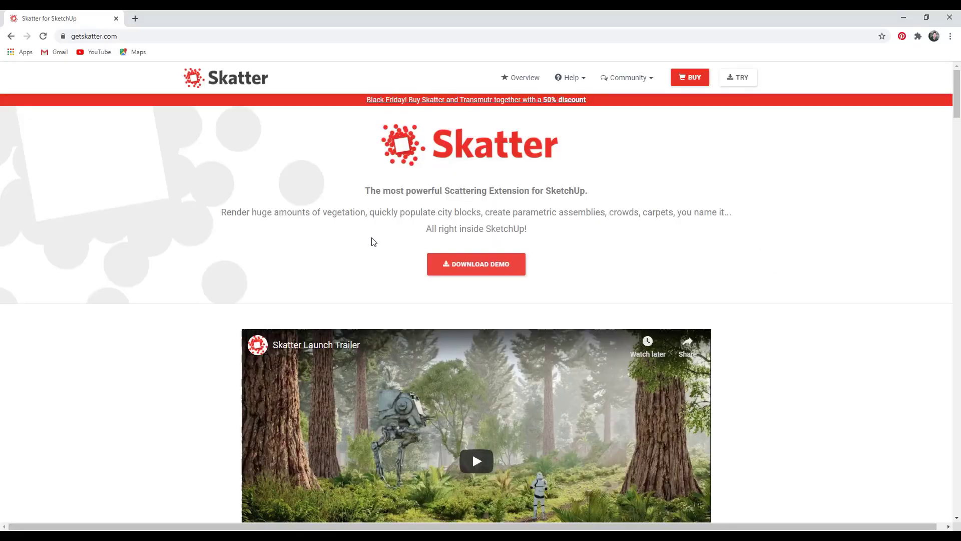
- Examine the Skatter website's feature overview, including the content library, scattering controls and supported render engines
scroll(435, 224, down, 10)
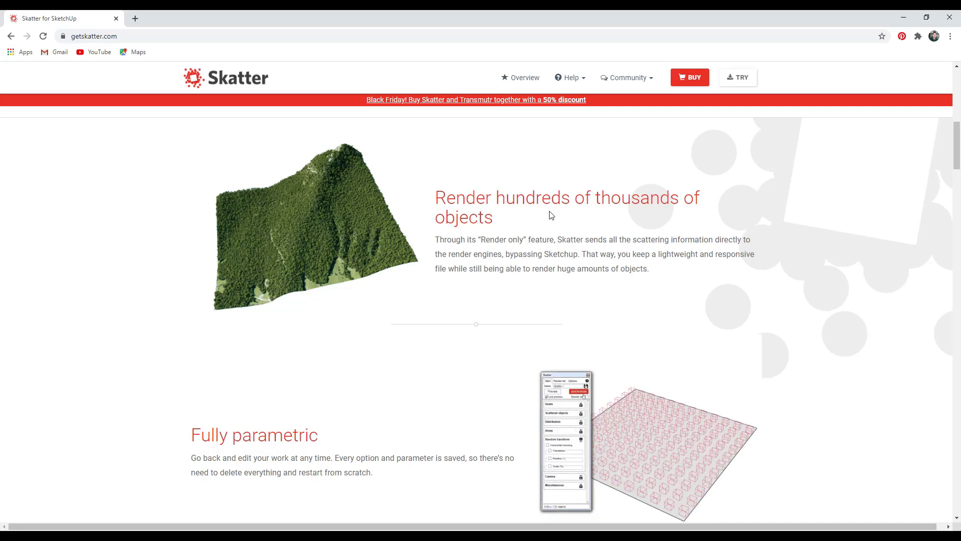
scroll(533, 226, down, 9)
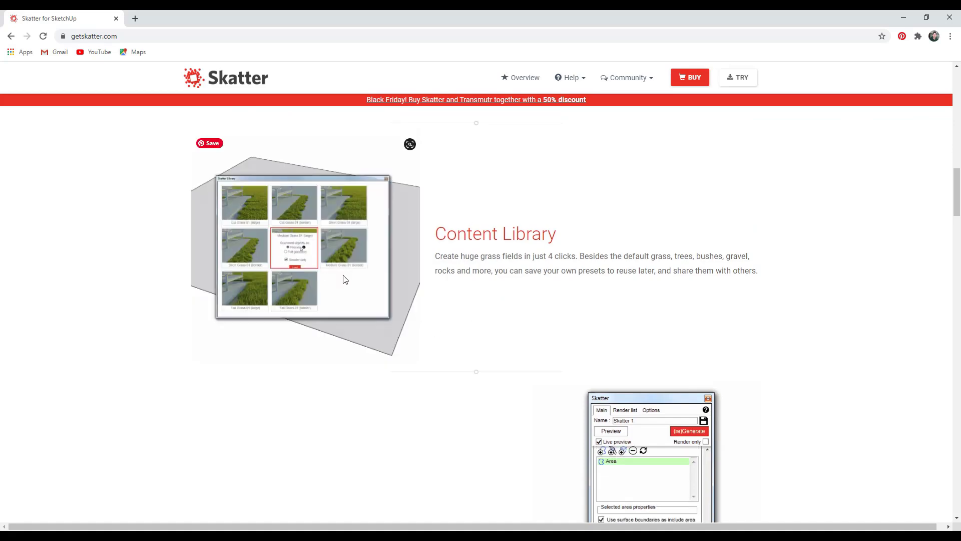
scroll(478, 232, down, 3)
scroll(489, 238, down, 3)
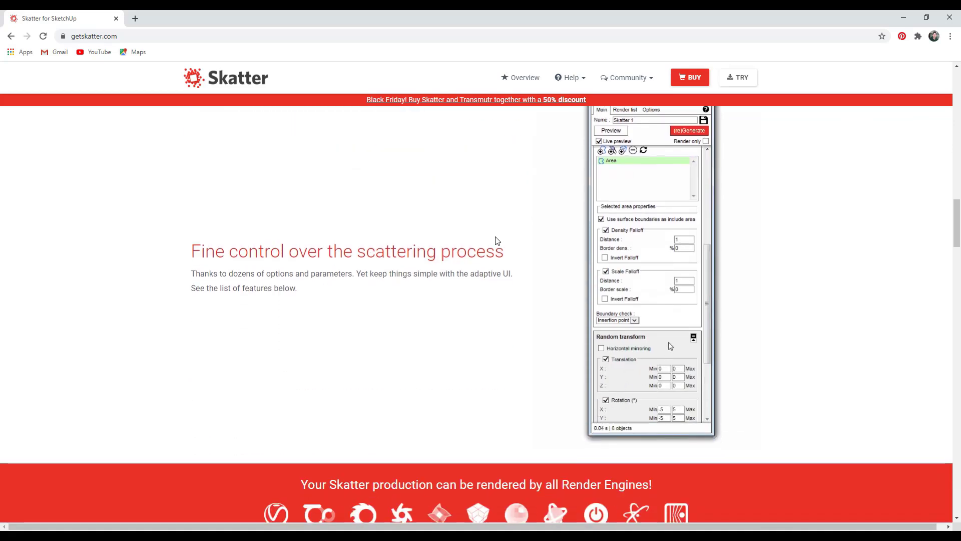
scroll(661, 338, down, 6)
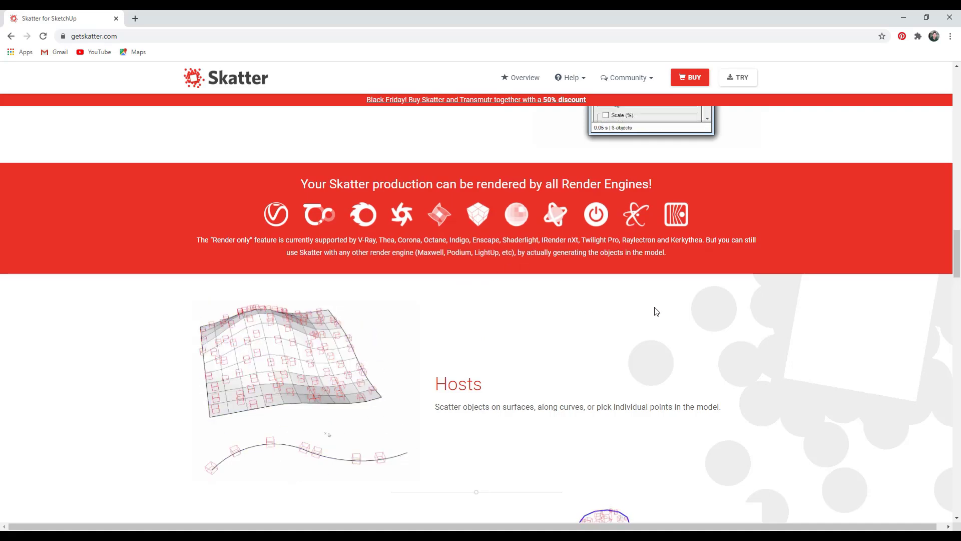
scroll(688, 322, down, 3)
scroll(700, 324, up, 3)
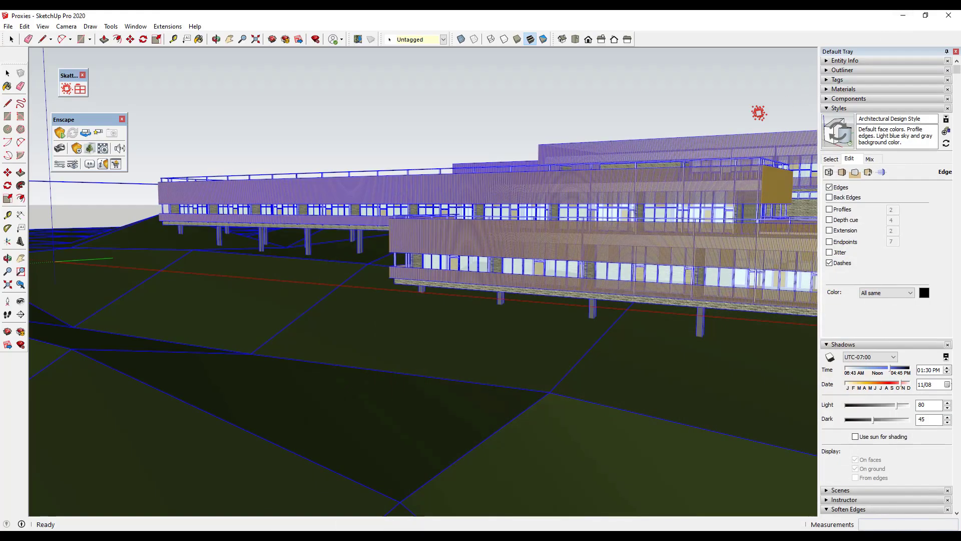
- Switch to SketchUp and check the details of the "restaurant in the park" model in 3D Warehouse, closing the window when done
middle_drag(465, 321, 472, 318)
click(135, 26)
click(153, 111)
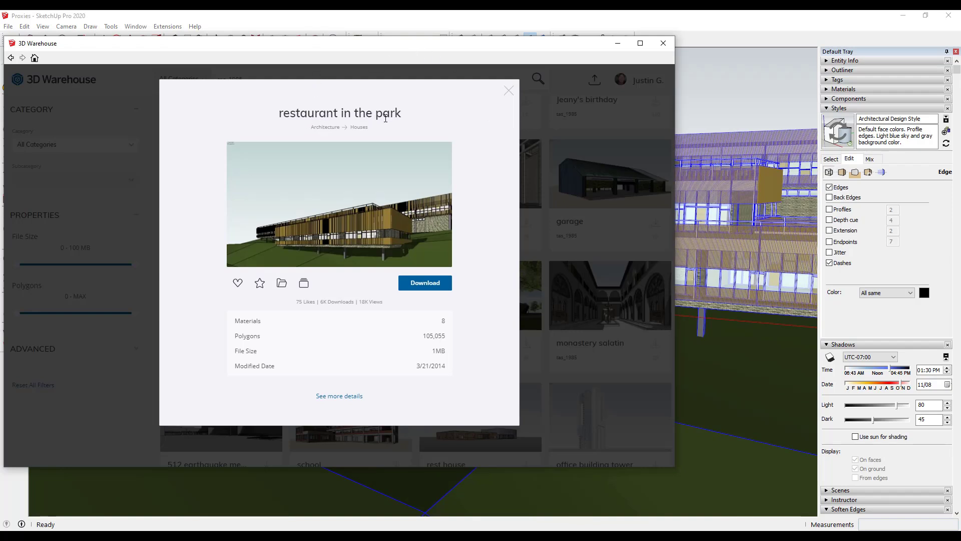
click(509, 92)
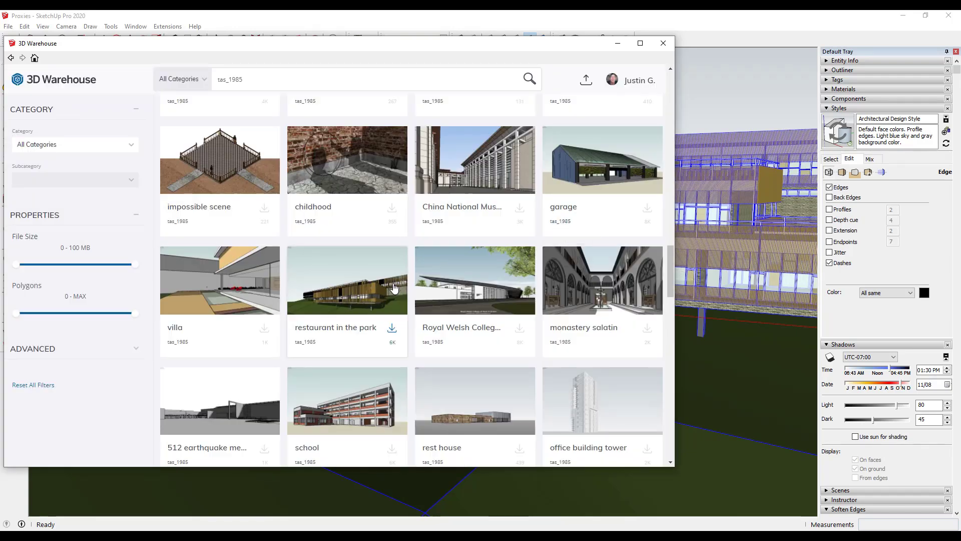
click(663, 43)
- Display the Enscape toolbar in the SketchUp workspace
middle_drag(588, 308, 518, 331)
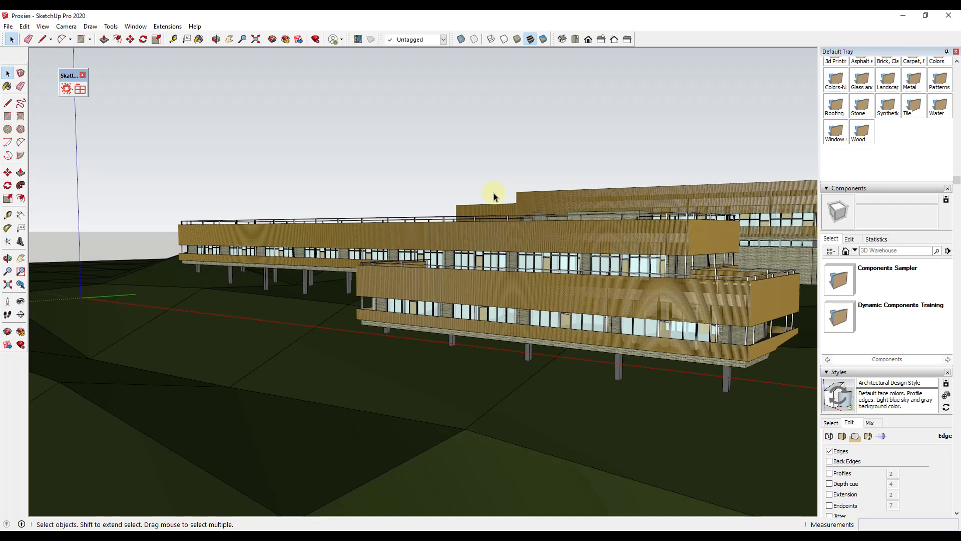
middle_drag(511, 216, 543, 310)
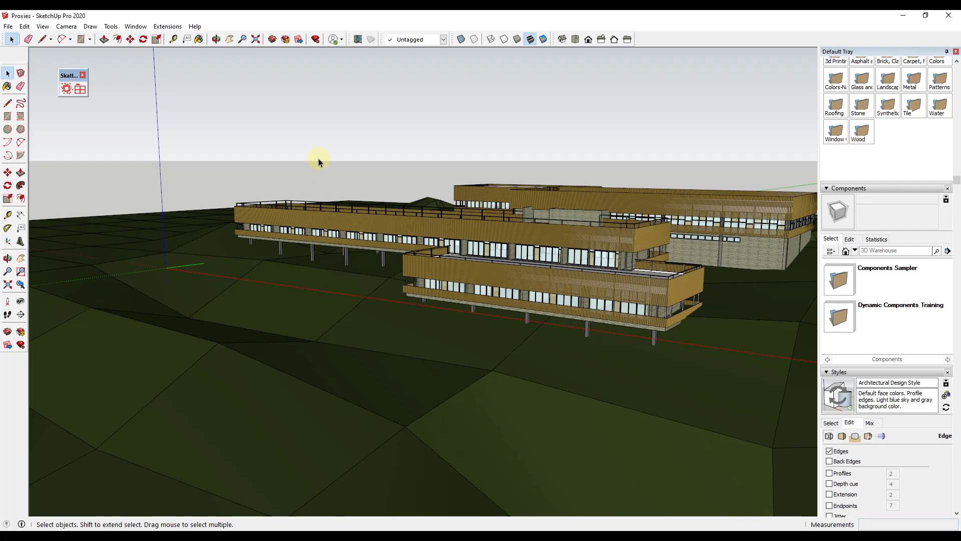
right_click(693, 41)
click(736, 138)
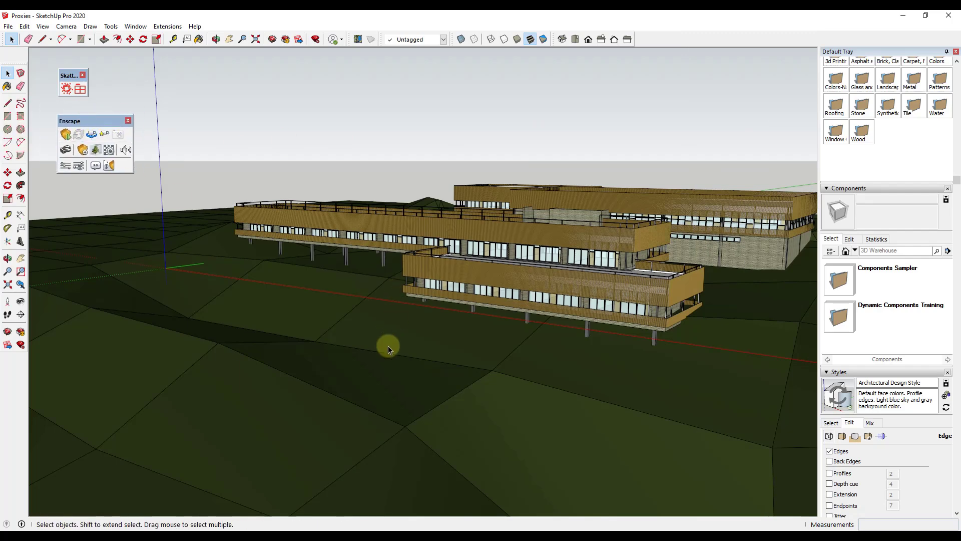
mouse_move(450, 347)
middle_down()
mouse_move(451, 332)
mouse_move(446, 350)
middle_up()
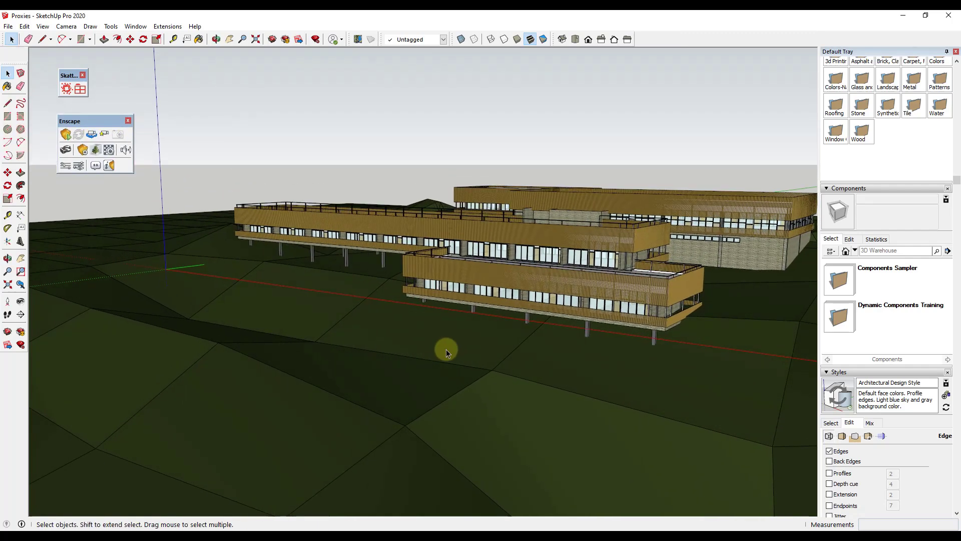
- Browse the grass, flower and tree presets in the Skatter Library and close it
click(80, 89)
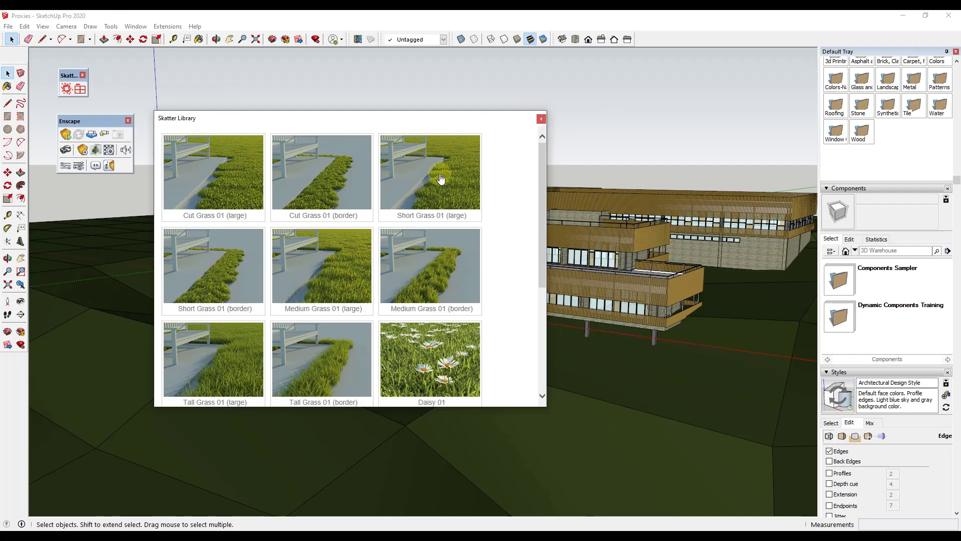
scroll(241, 281, down, 3)
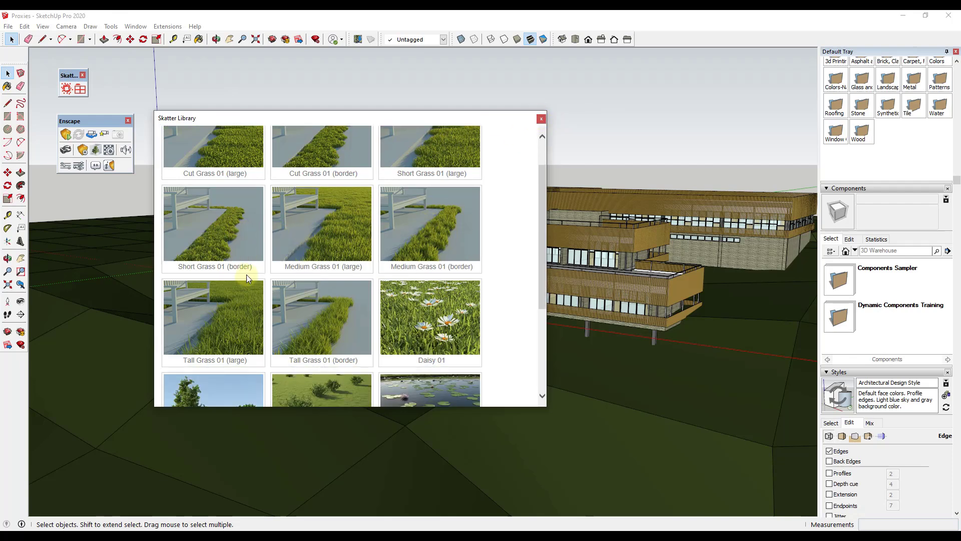
scroll(260, 266, up, 3)
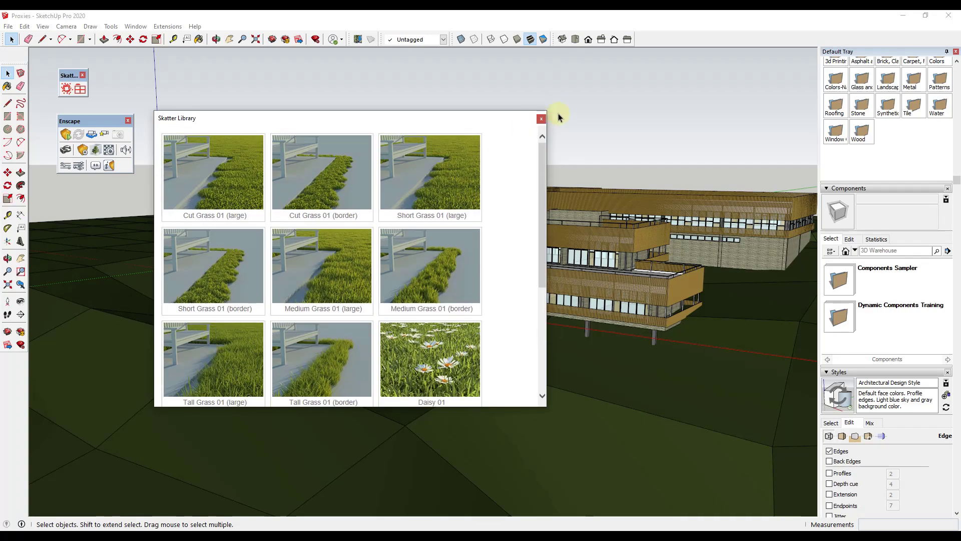
click(541, 119)
- Explode the restaurant model component and select the terrain group beneath the buildings
right_click(473, 289)
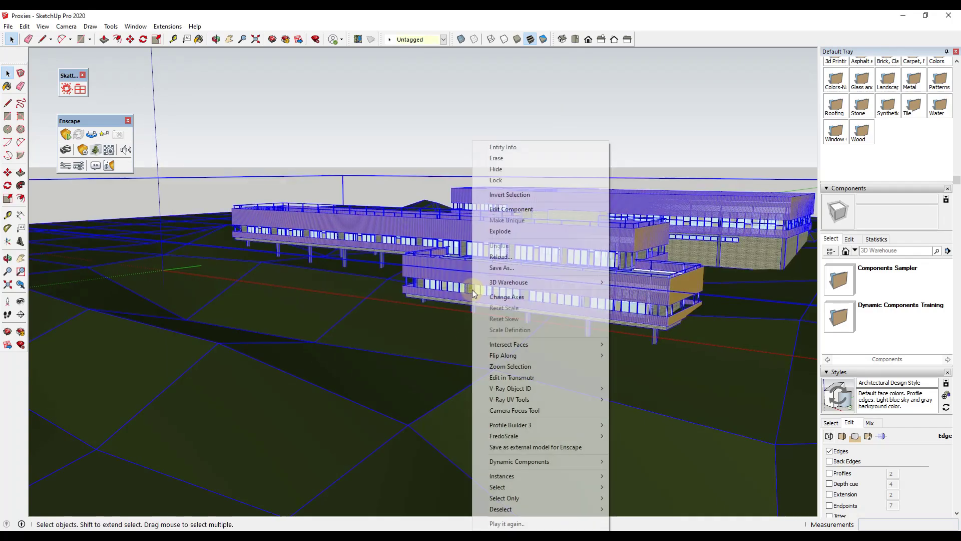
click(503, 230)
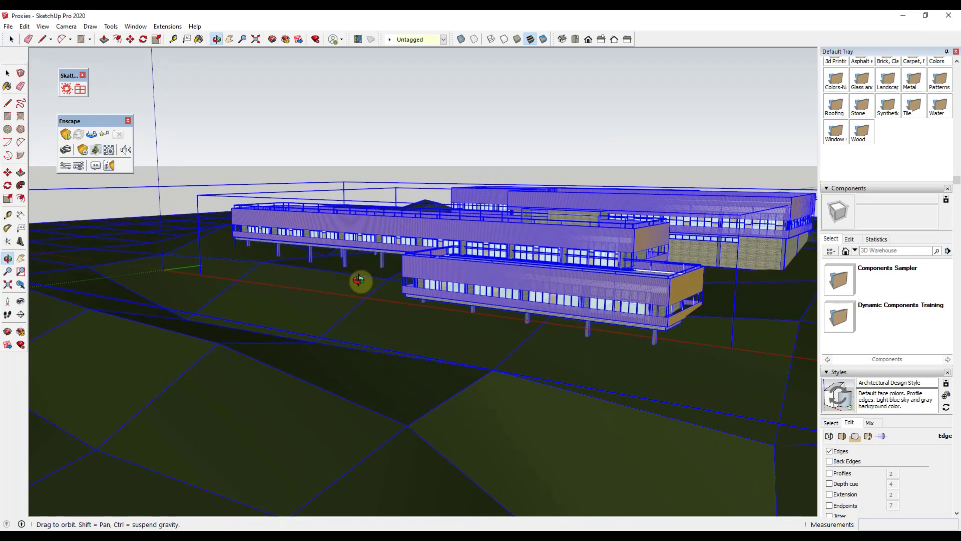
click(244, 312)
middle_drag(256, 298, 272, 329)
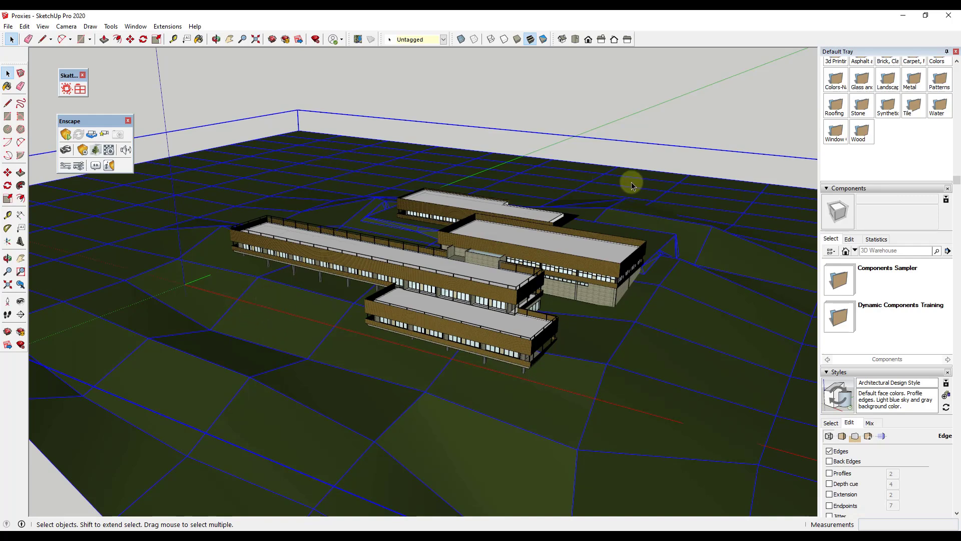
- Explode the selected terrain group into loose faces
scroll(670, 200, down, 6)
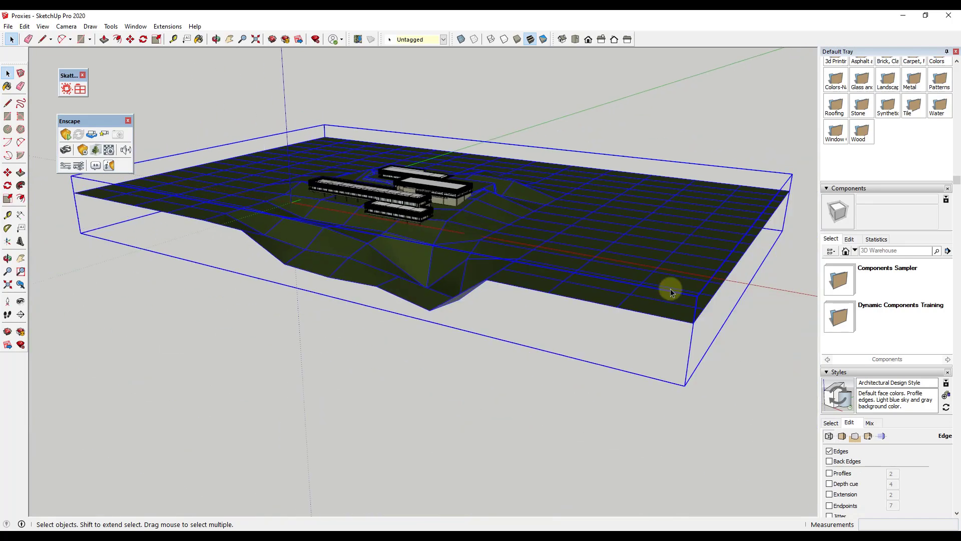
middle_drag(465, 238, 396, 195)
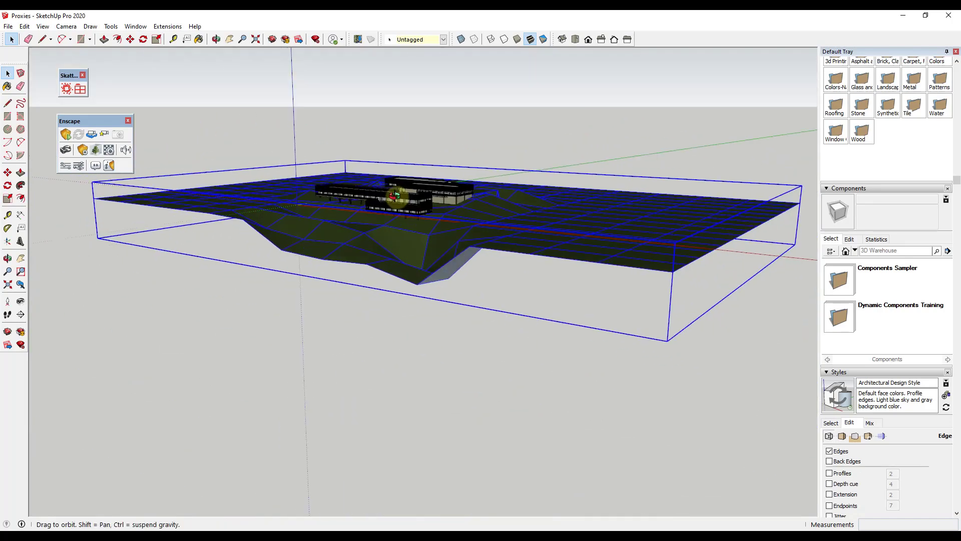
scroll(387, 206, up, 10)
middle_drag(389, 250, 346, 226)
scroll(334, 186, up, 2)
middle_drag(335, 186, 393, 223)
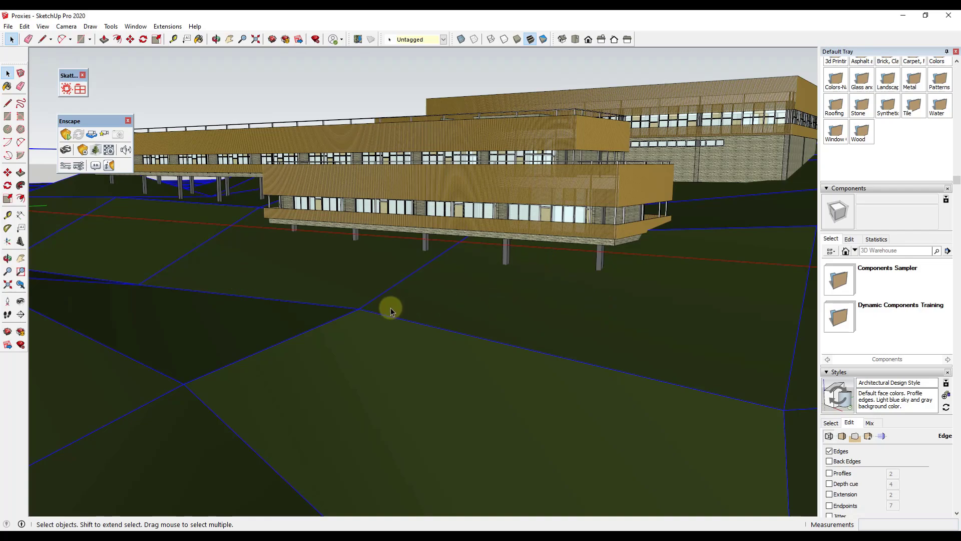
middle_drag(390, 305, 358, 322)
right_click(340, 292)
click(376, 286)
scroll(400, 274, down, 4)
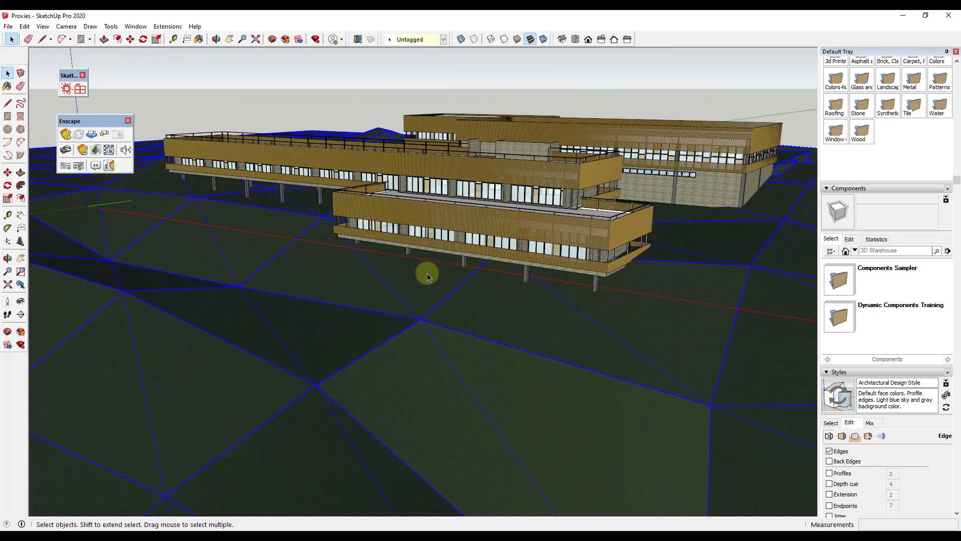
- Group the terrain faces in front of and beneath the front wings of the building, leaving the surrounding terrain out
click(251, 255)
middle_drag(252, 255, 192, 197)
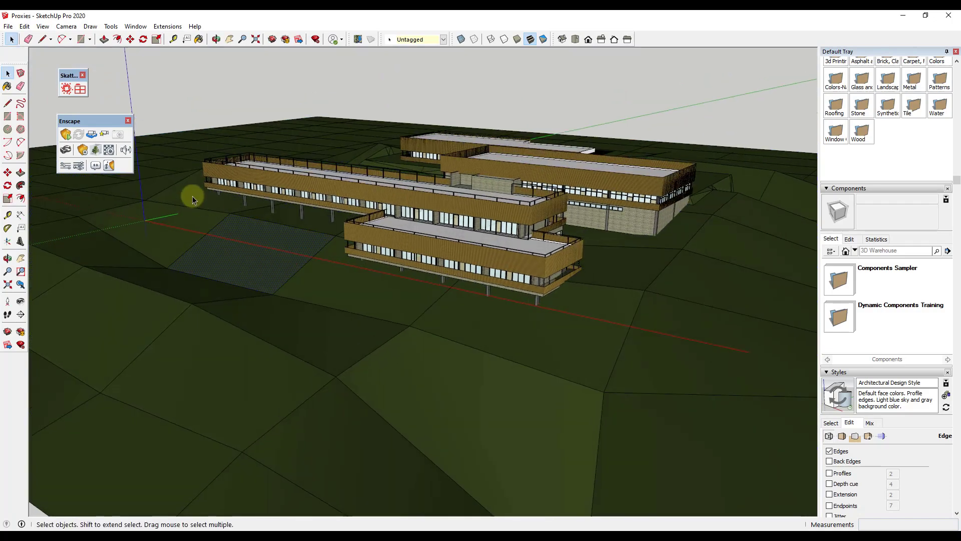
shift+click(173, 218)
shift+click(116, 251)
shift+click(152, 284)
shift+click(255, 329)
ctrl+click(515, 332)
shift+click(674, 234)
shift+click(637, 263)
shift+click(523, 424)
ctrl+click(298, 428)
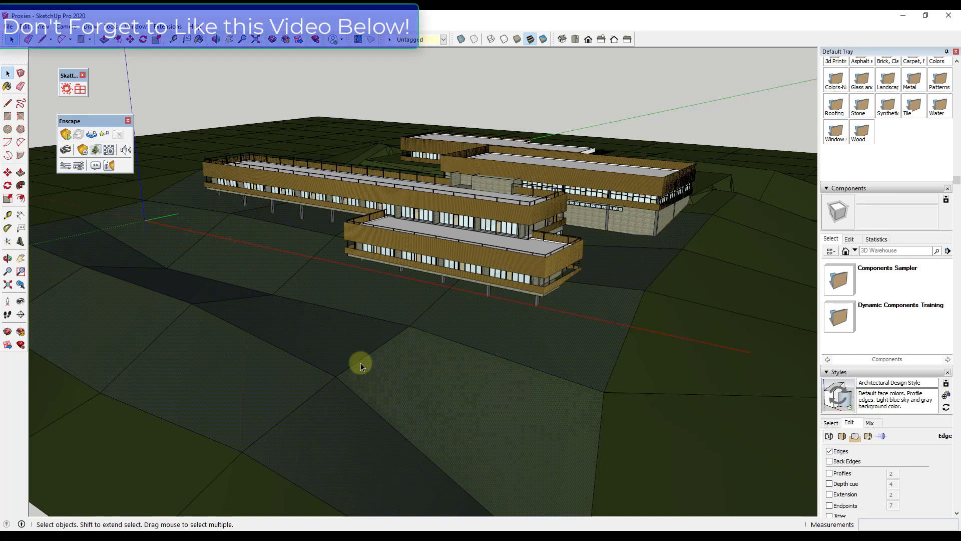
middle_drag(348, 345, 367, 260)
scroll(376, 280, up, 3)
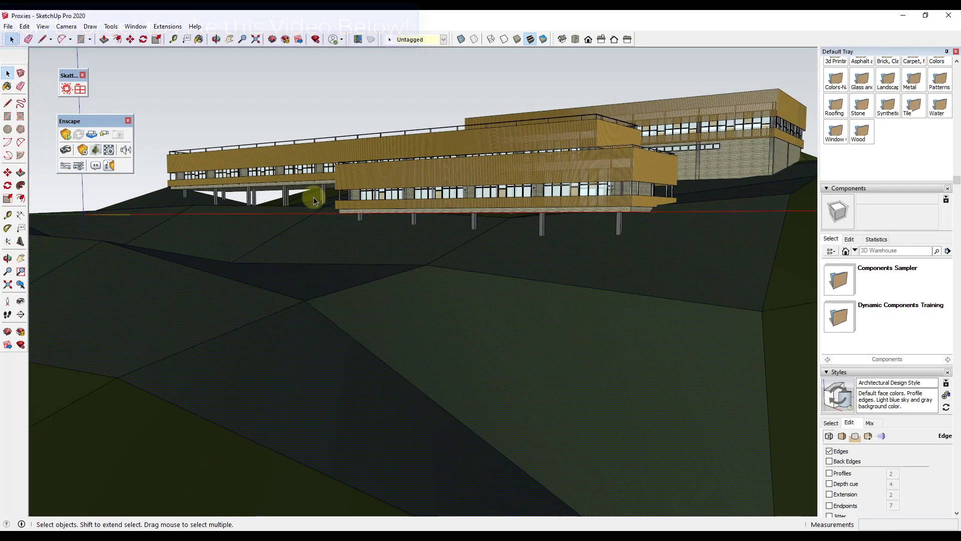
mouse_move(312, 197)
middle_down()
mouse_move(369, 339)
mouse_move(388, 221)
mouse_move(315, 207)
middle_up()
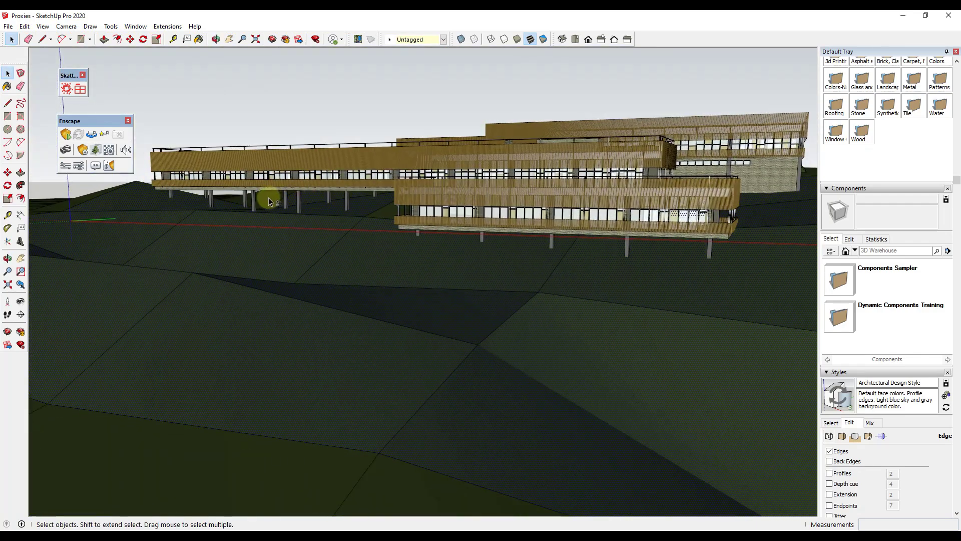
mouse_move(478, 281)
middle_down()
mouse_move(425, 283)
mouse_move(422, 268)
middle_up()
right_click(422, 266)
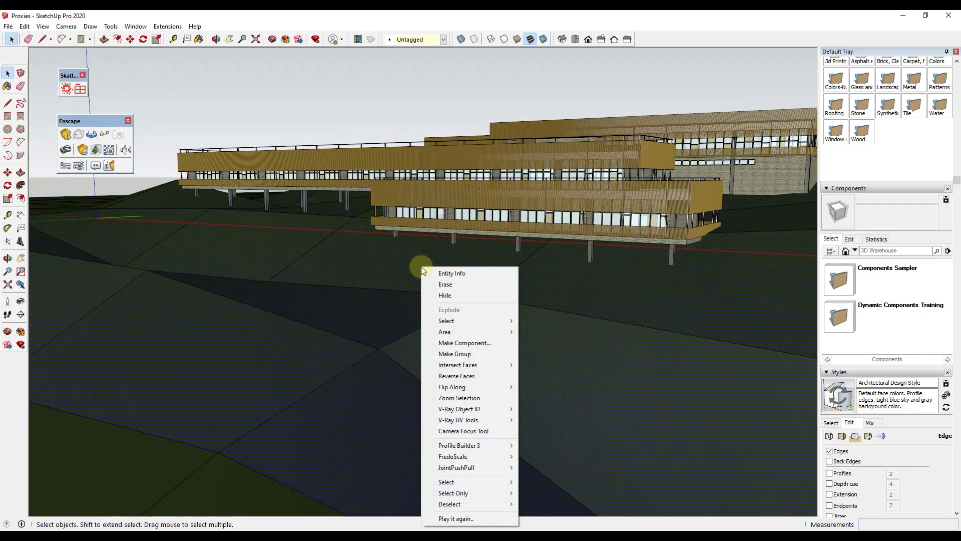
click(475, 354)
- Preview the building and its bare terrain in an Enscape render, and close the render window
middle_drag(524, 362, 506, 371)
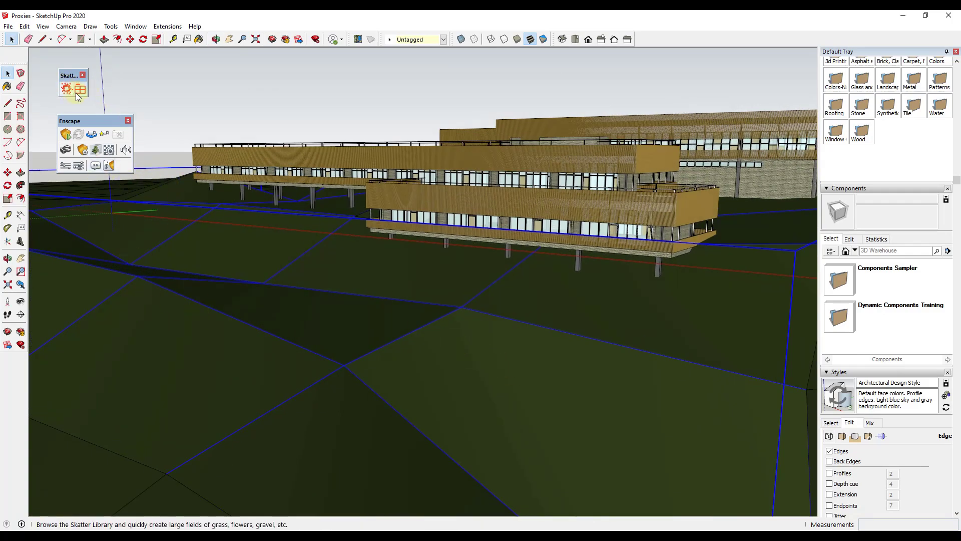
middle_drag(562, 333, 499, 188)
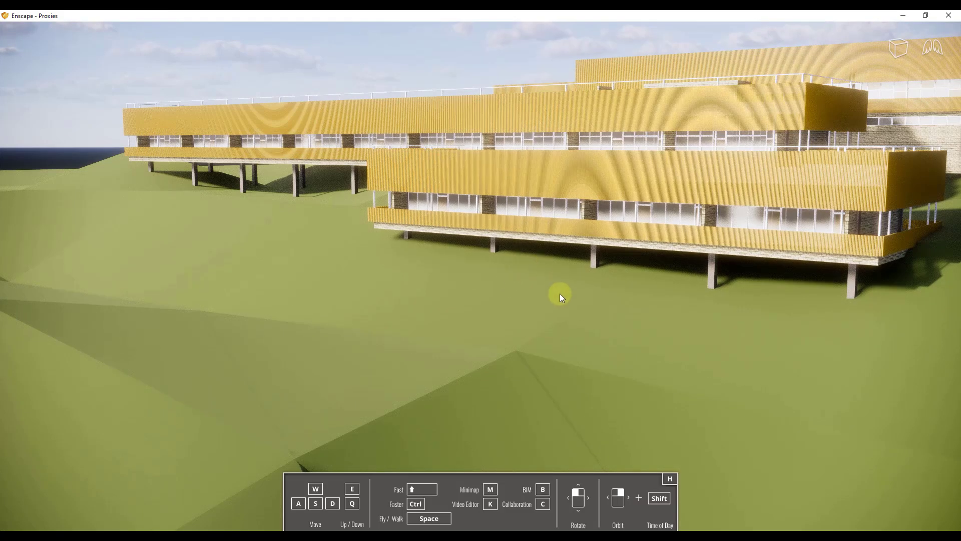
mouse_move(559, 296)
mouse_down()
mouse_move(568, 292)
mouse_move(559, 294)
mouse_up()
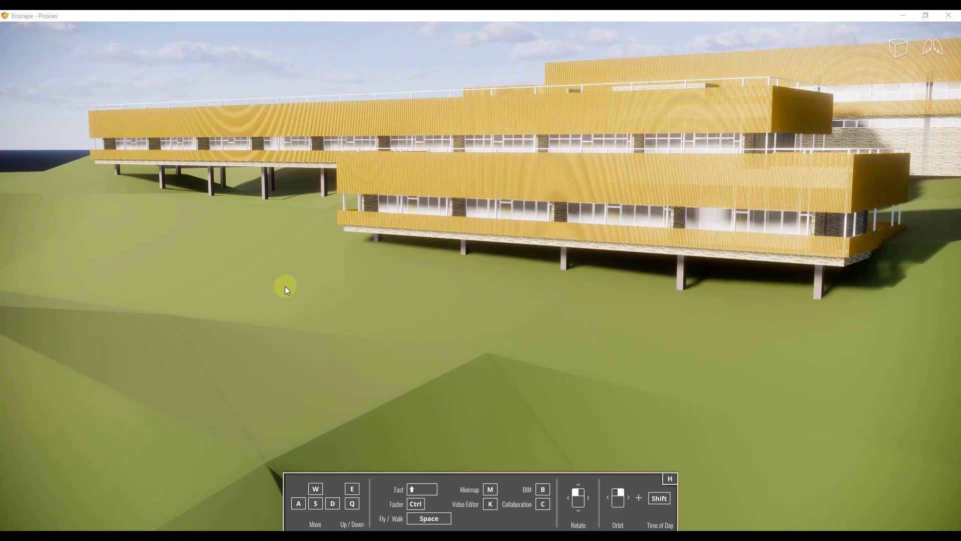
click(950, 16)
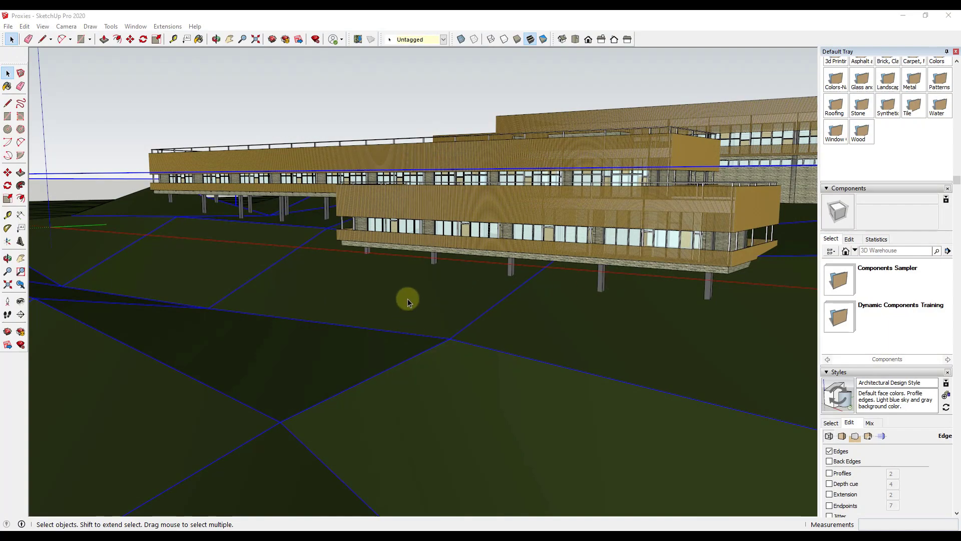
- Show the Landscaping, Fencing and Vegetation collection in the materials library
scroll(408, 301, down, 6)
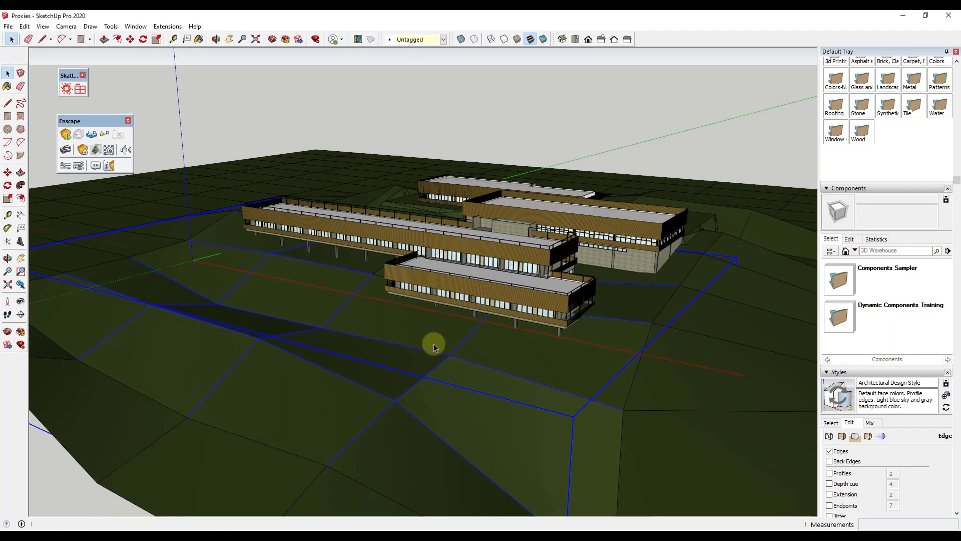
scroll(881, 363, down, 10)
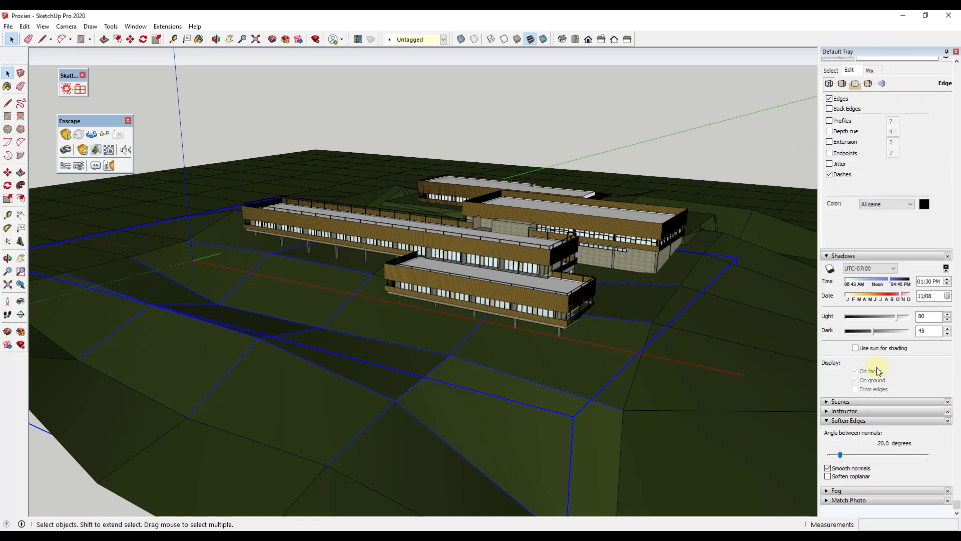
scroll(864, 281, up, 10)
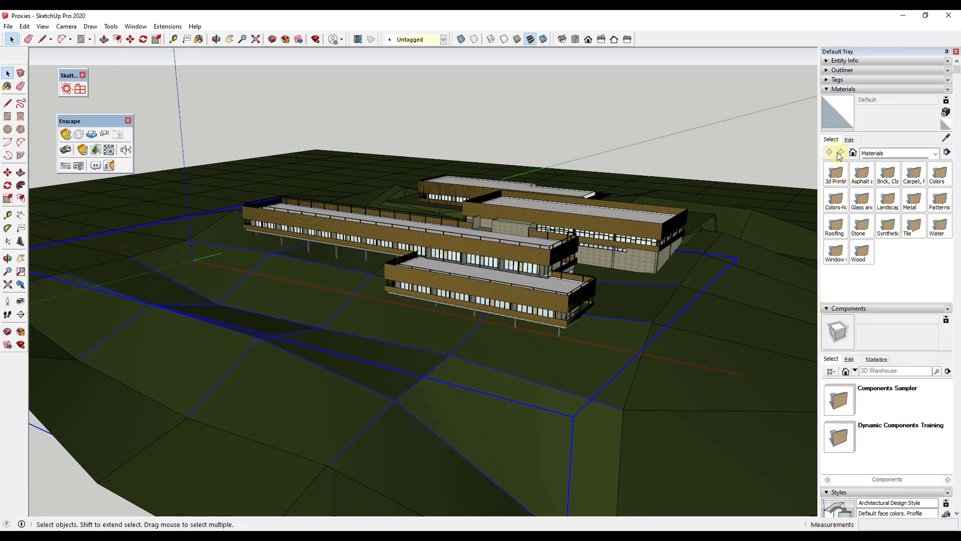
click(882, 154)
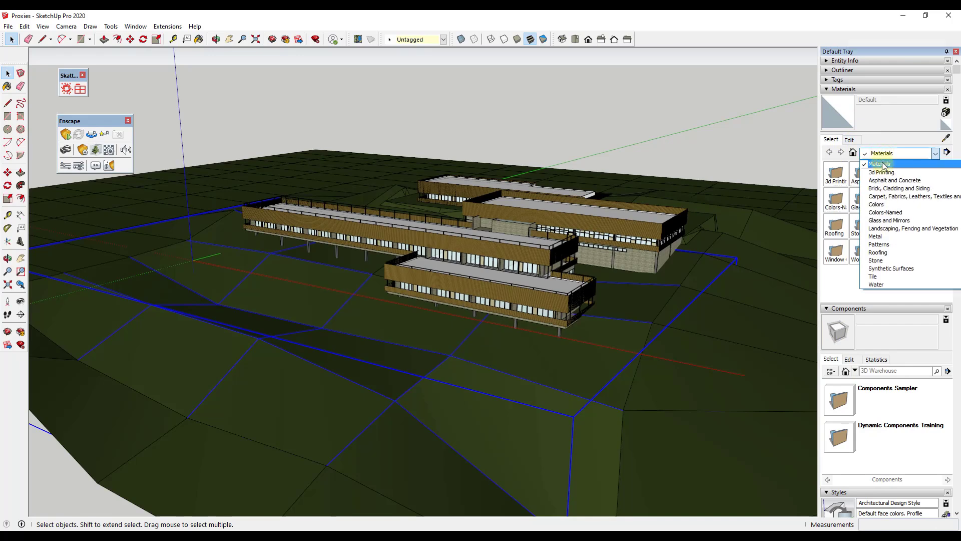
click(896, 231)
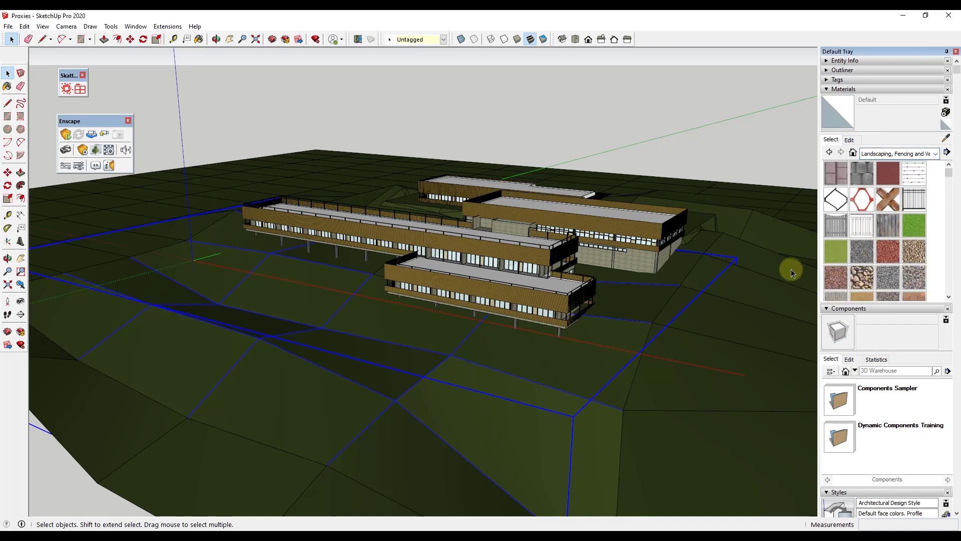
- Paint all faces inside the terrain group around the front wings with Grass Dark Green and leave the group
double_click(387, 343)
key(ctrl+a)
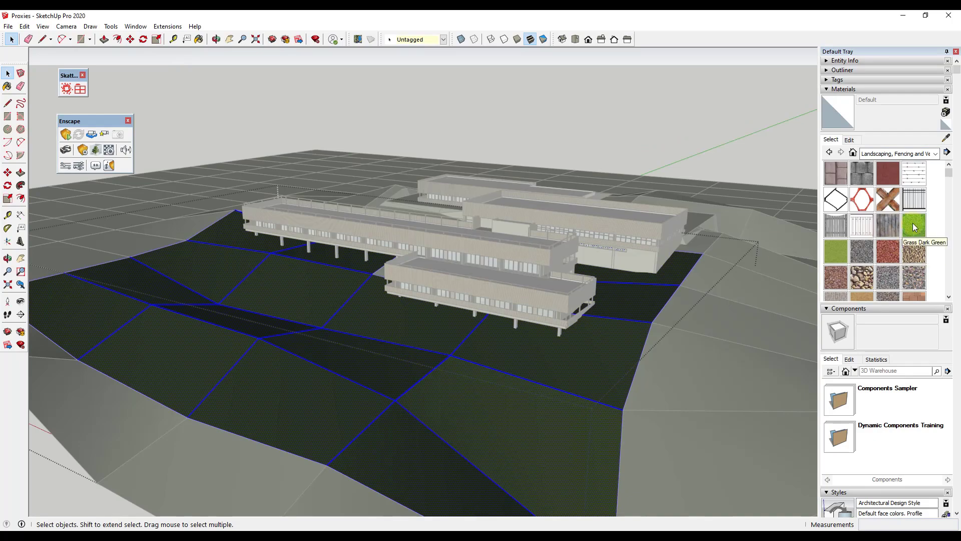
click(914, 224)
click(400, 328)
middle_drag(423, 337, 425, 301)
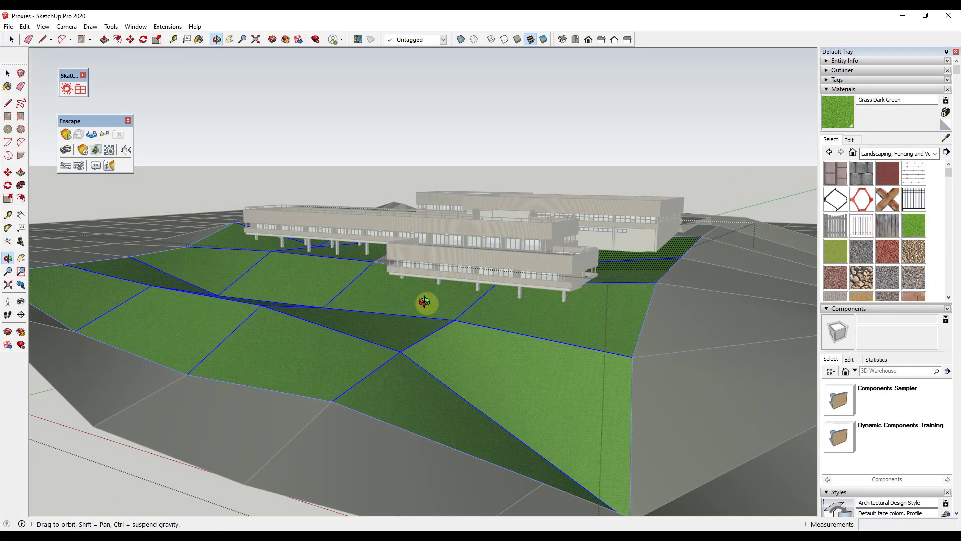
key(space)
click(386, 148)
- Start an Enscape render of the building on its grassy terrain and view the slope from a low position
scroll(418, 257, up, 3)
scroll(400, 268, up, 5)
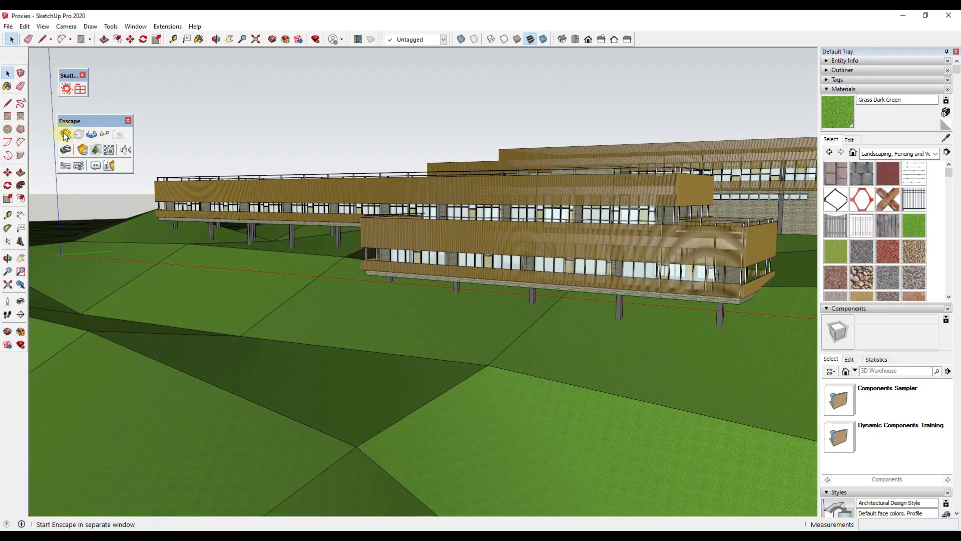
click(65, 134)
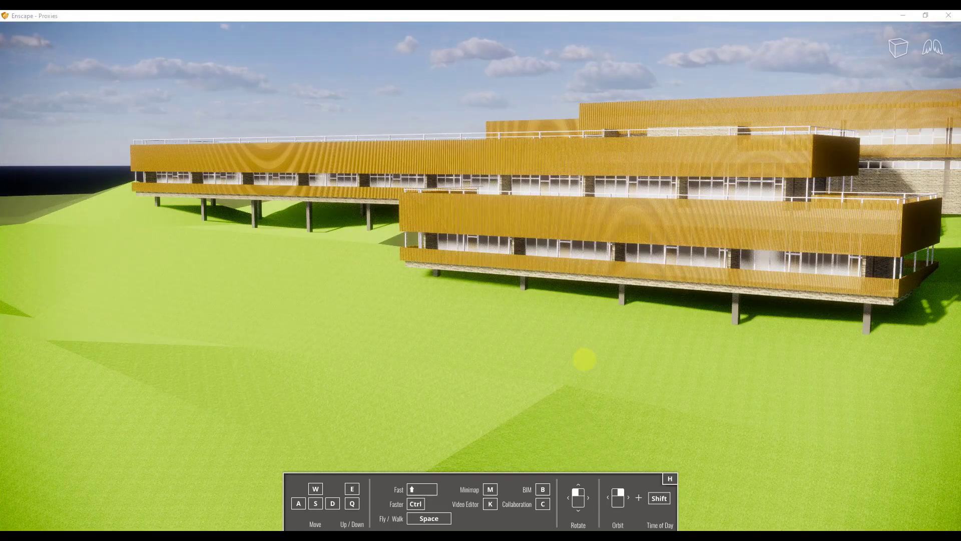
drag(584, 359, 576, 294)
scroll(574, 292, down, 5)
key(q)
key(q)
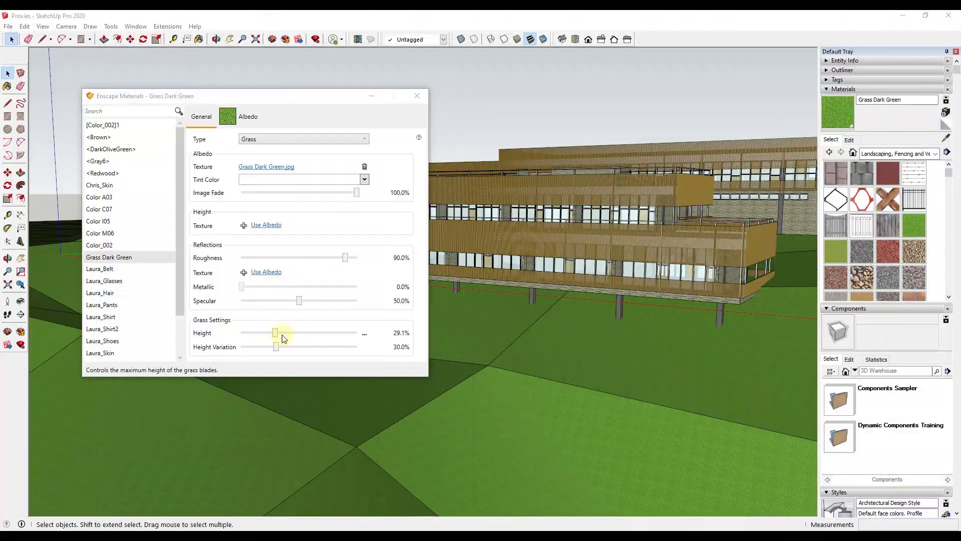
- Set the Grass Dark Green material's grass height to 76.4% and height variation to 58.6%, check the render, and close both windows
drag(275, 335, 319, 336)
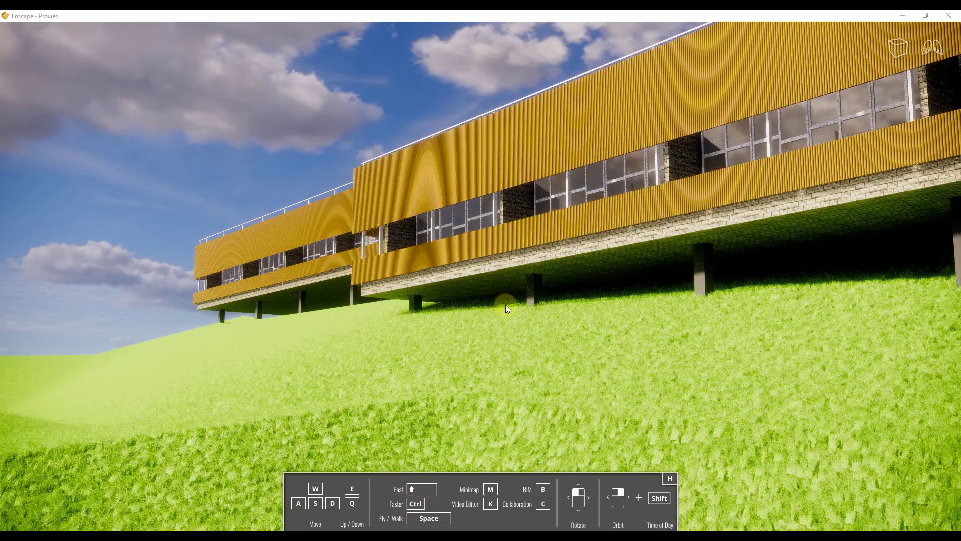
mouse_move(506, 305)
mouse_down()
mouse_move(496, 303)
mouse_move(527, 359)
mouse_move(678, 216)
mouse_up()
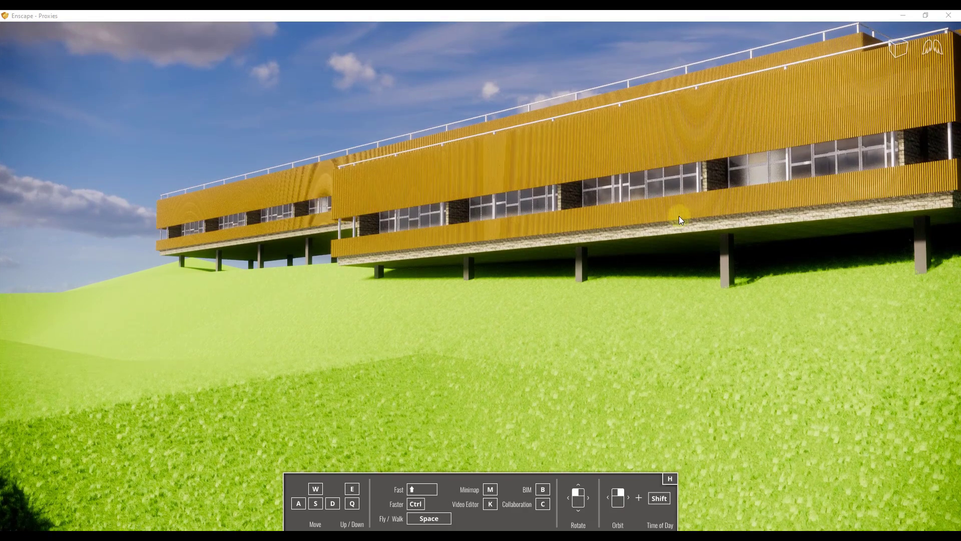
click(953, 14)
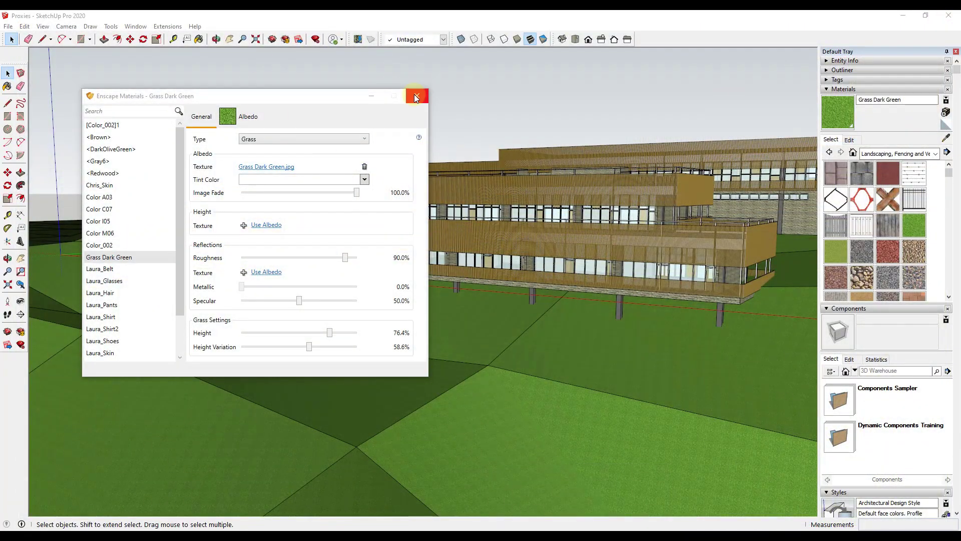
click(415, 96)
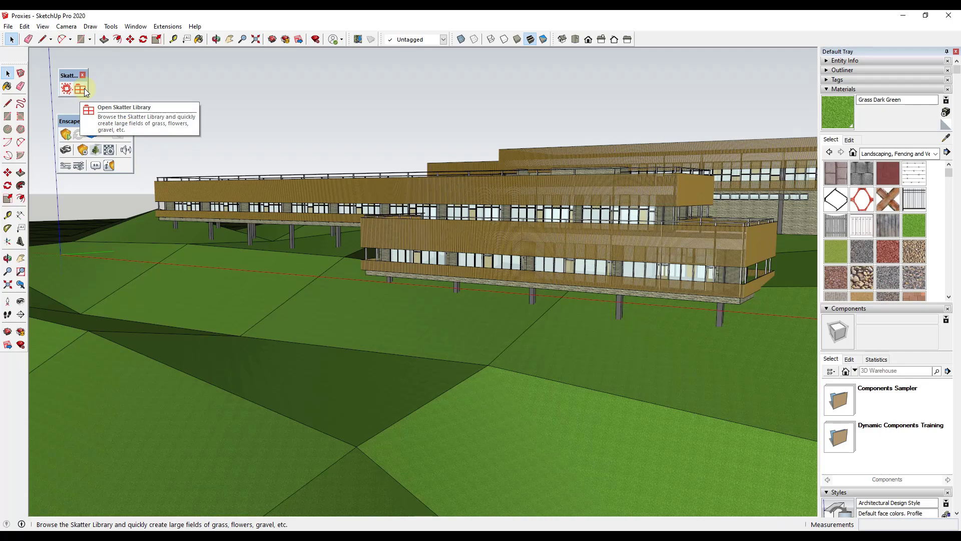
- Load the Trees 01 preset from the Skatter Library as render-only proxies
scroll(442, 360, down, 4)
scroll(421, 368, down, 3)
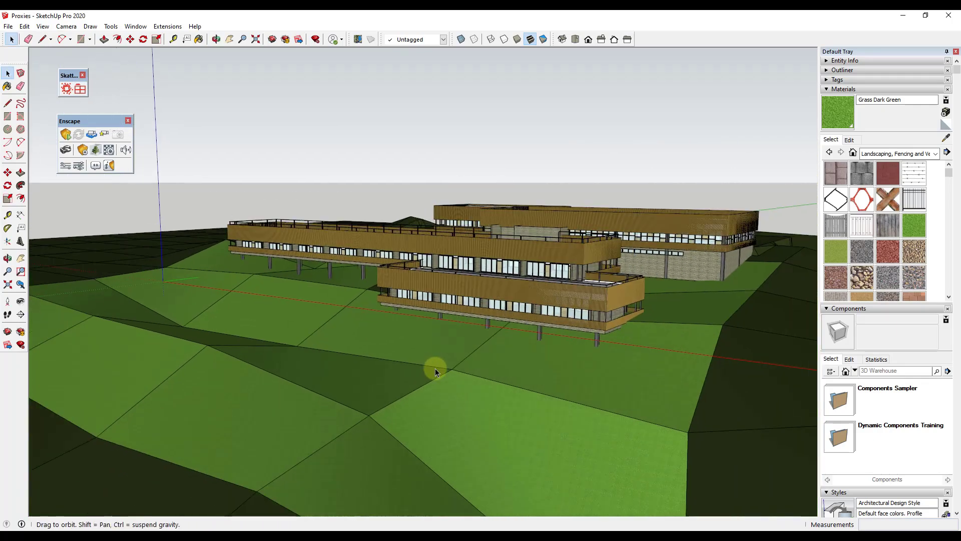
click(80, 90)
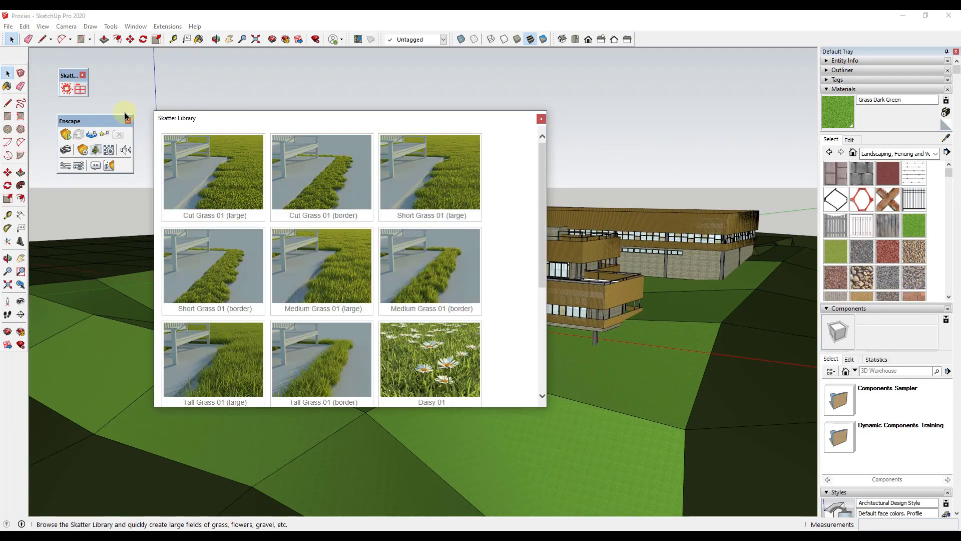
scroll(295, 277, down, 4)
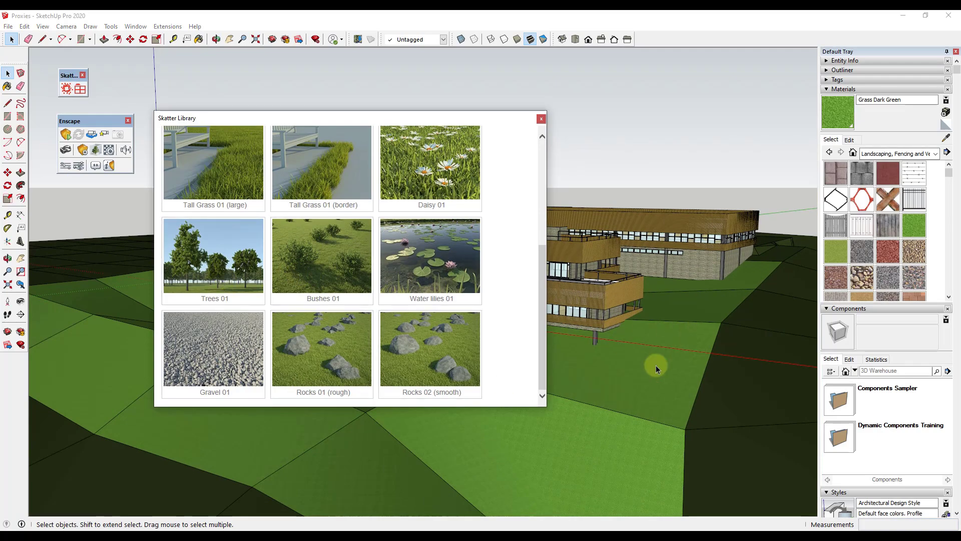
click(215, 267)
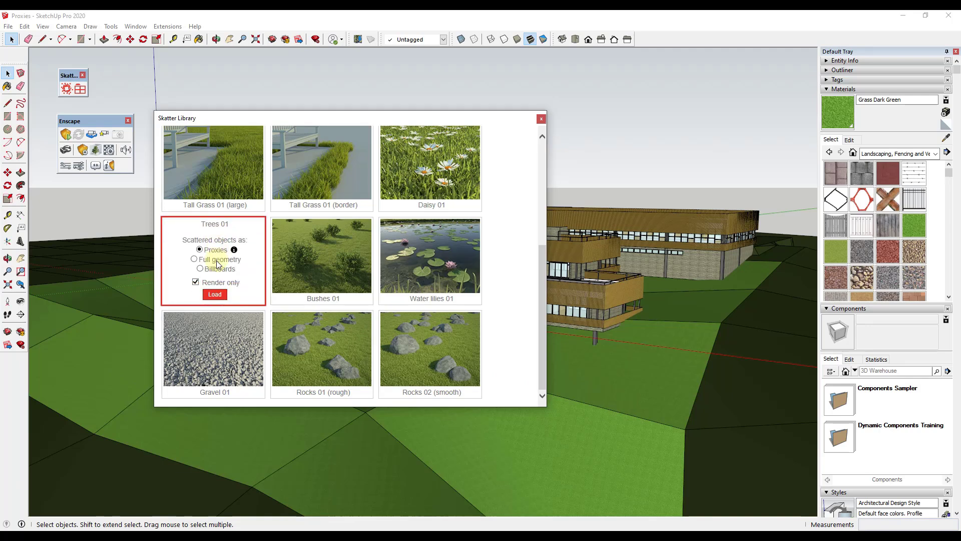
mouse_move(235, 250)
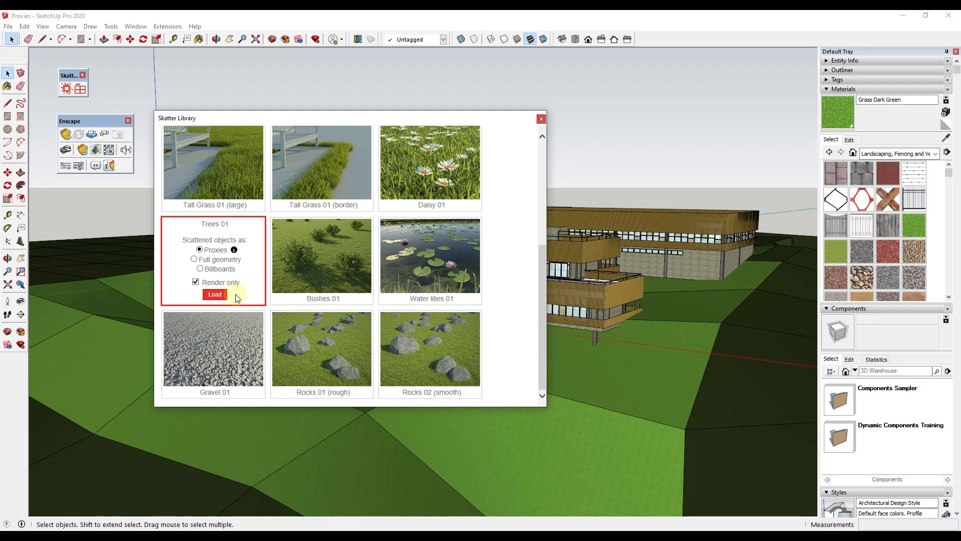
click(215, 295)
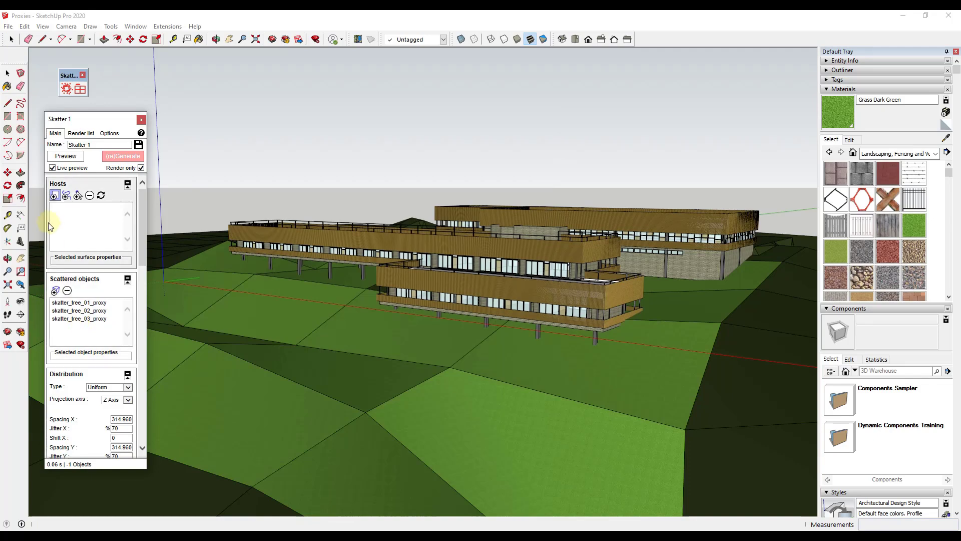
- Pick the grass terrain group as the host surface for the tree scatter
click(55, 196)
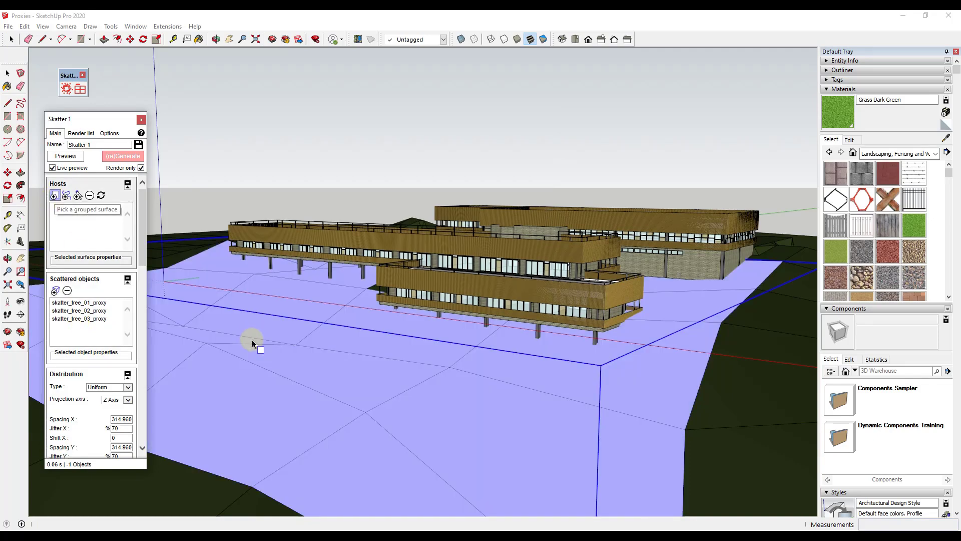
middle_drag(275, 339, 327, 359)
scroll(327, 359, down, 2)
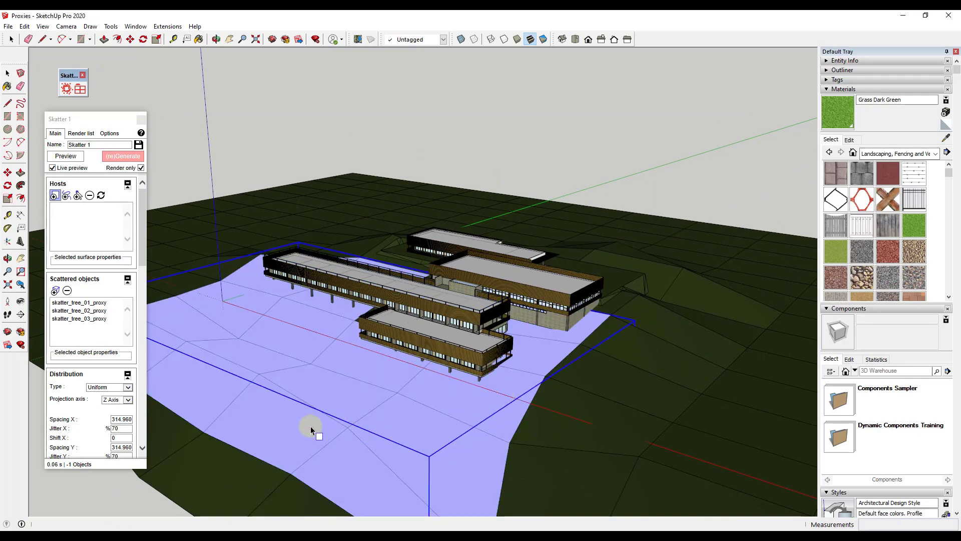
click(226, 336)
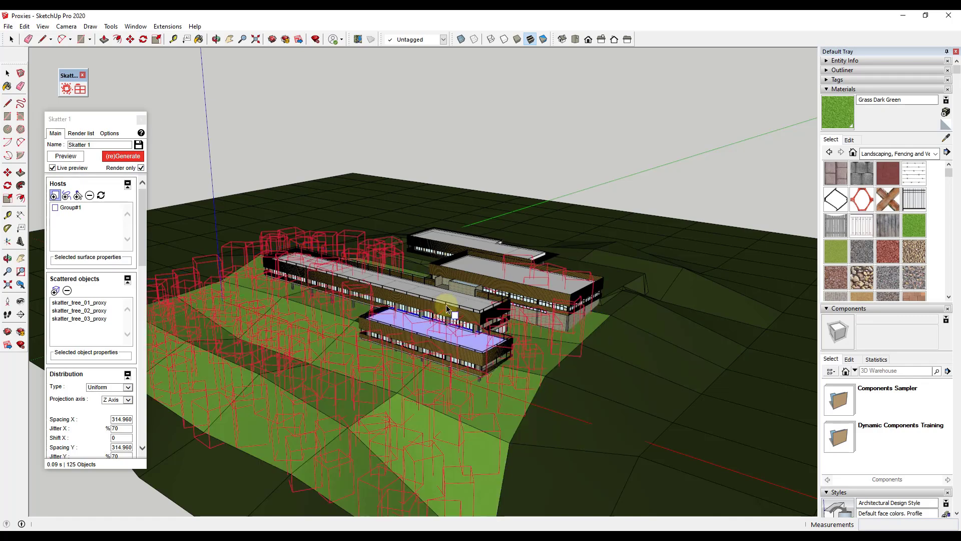
- Preview the scattered trees around the front wings in an Enscape render, and close the render window
middle_drag(440, 305, 333, 303)
scroll(439, 268, down, 1)
scroll(443, 349, up, 2)
scroll(349, 334, up, 5)
click(331, 280)
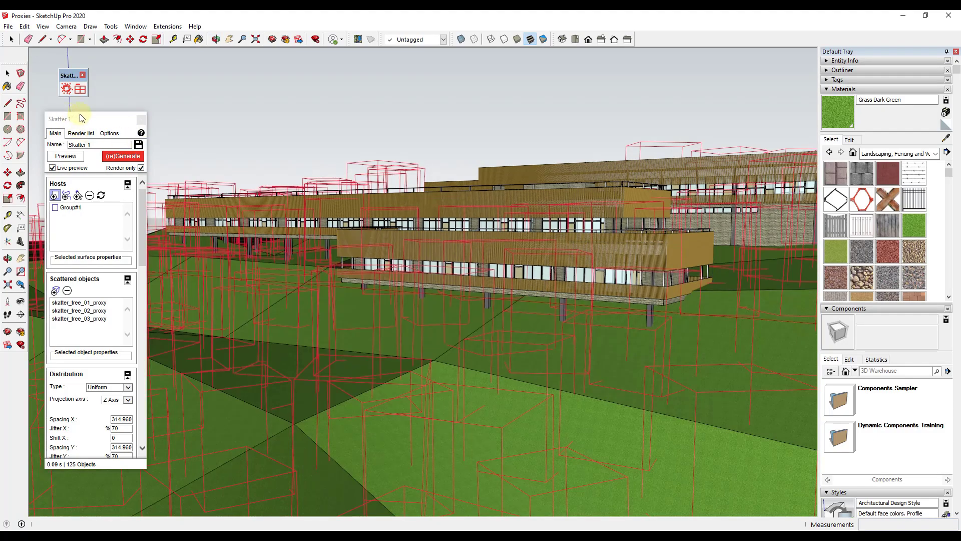
drag(80, 115, 79, 167)
click(66, 134)
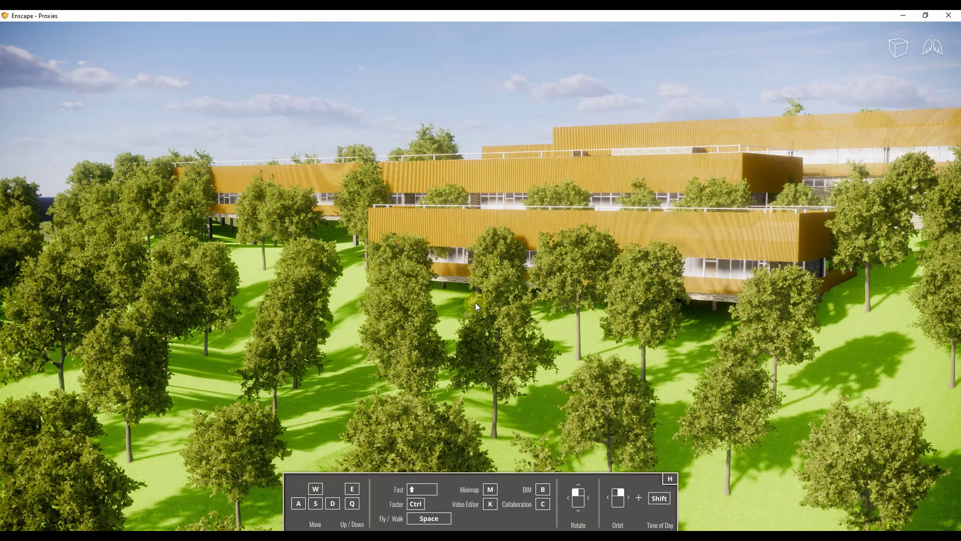
drag(475, 302, 496, 308)
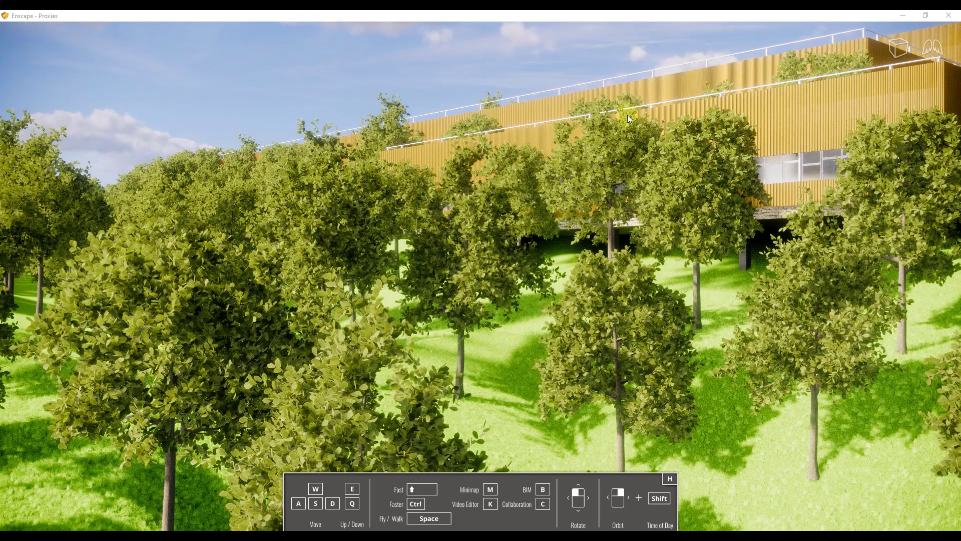
click(949, 15)
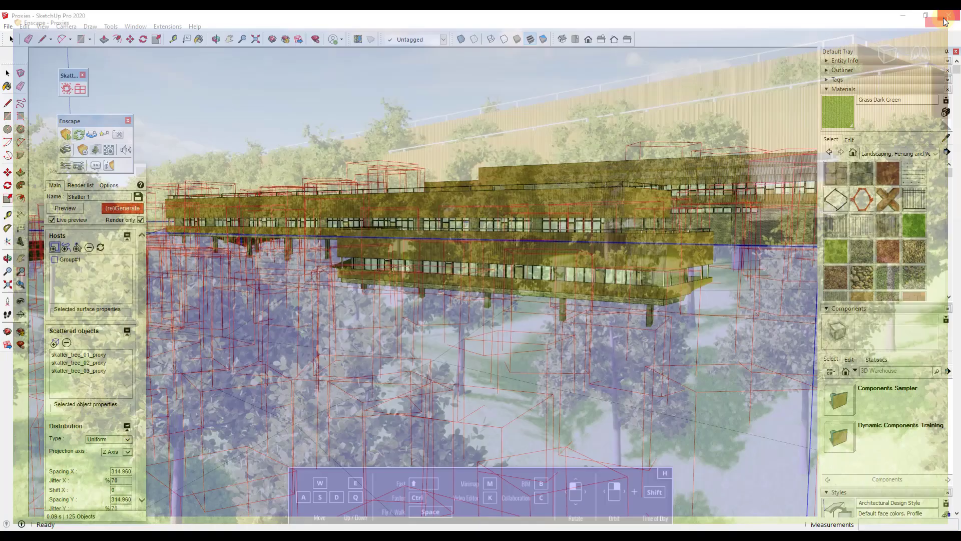
- Add a paint area set to Exclude to the tree scatter's clipping areas
mouse_move(590, 251)
middle_down()
mouse_move(583, 354)
mouse_move(549, 395)
mouse_move(386, 423)
middle_up()
scroll(580, 346, down, 3)
scroll(443, 311, up, 4)
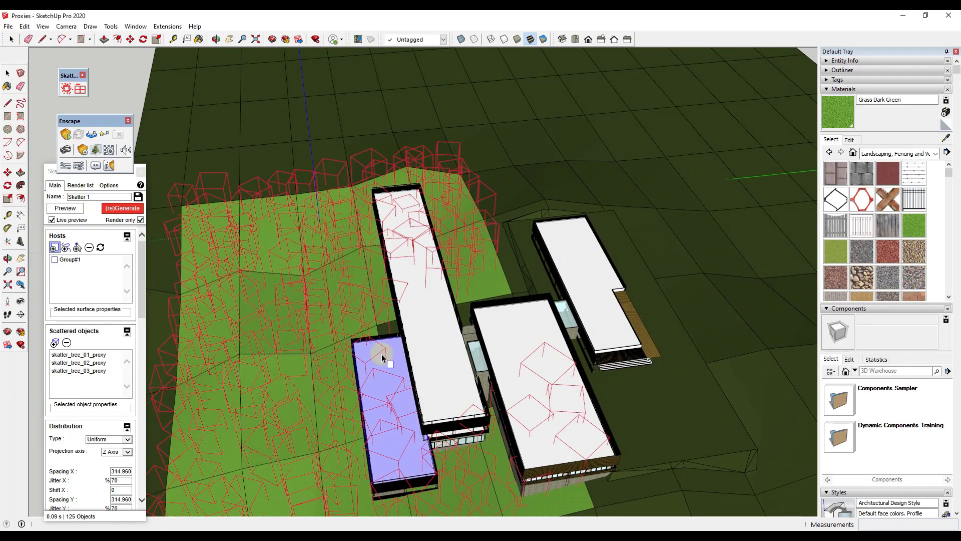
scroll(420, 416, down, 3)
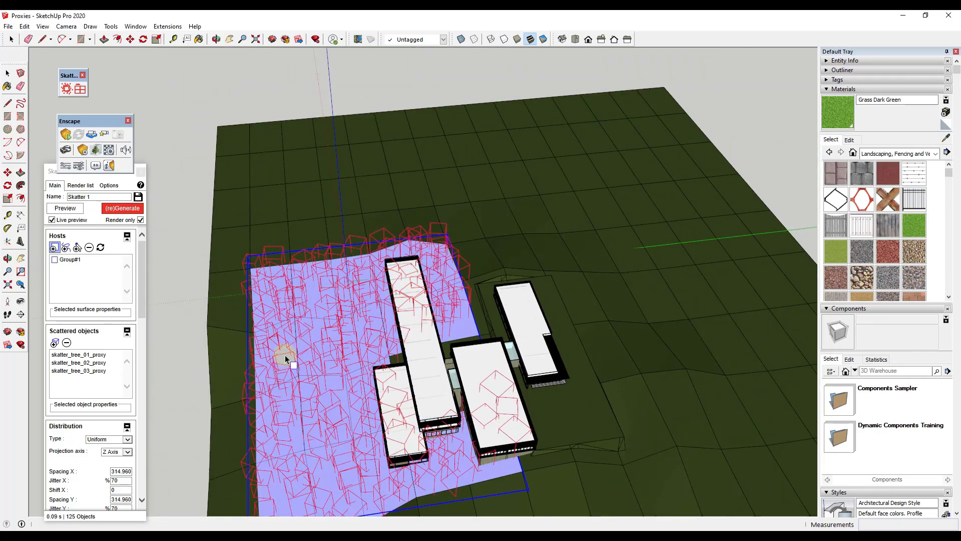
scroll(116, 365, down, 5)
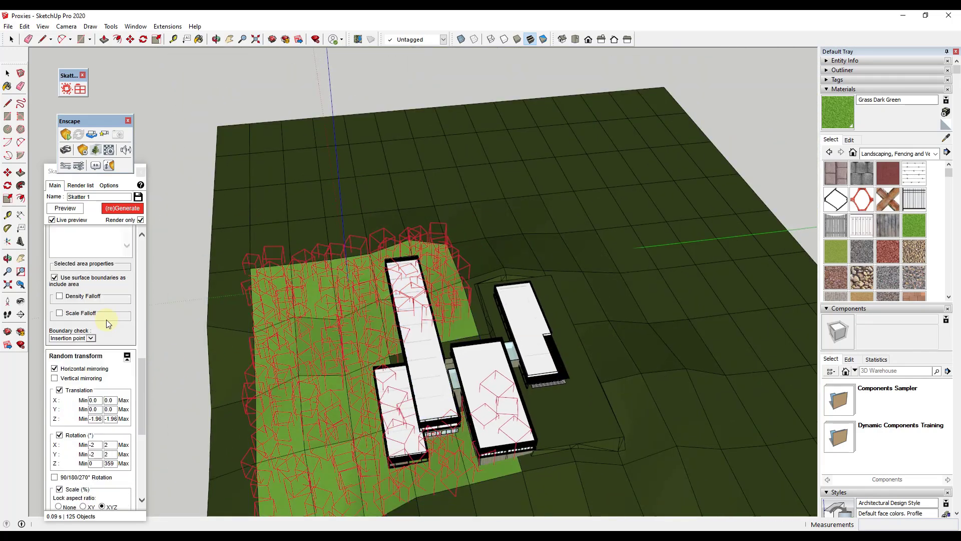
scroll(105, 315, up, 2)
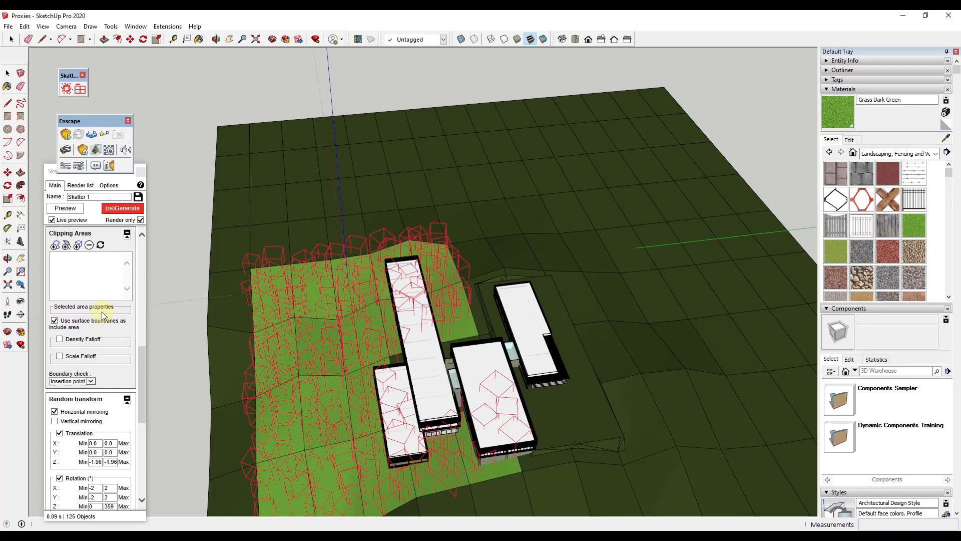
click(68, 247)
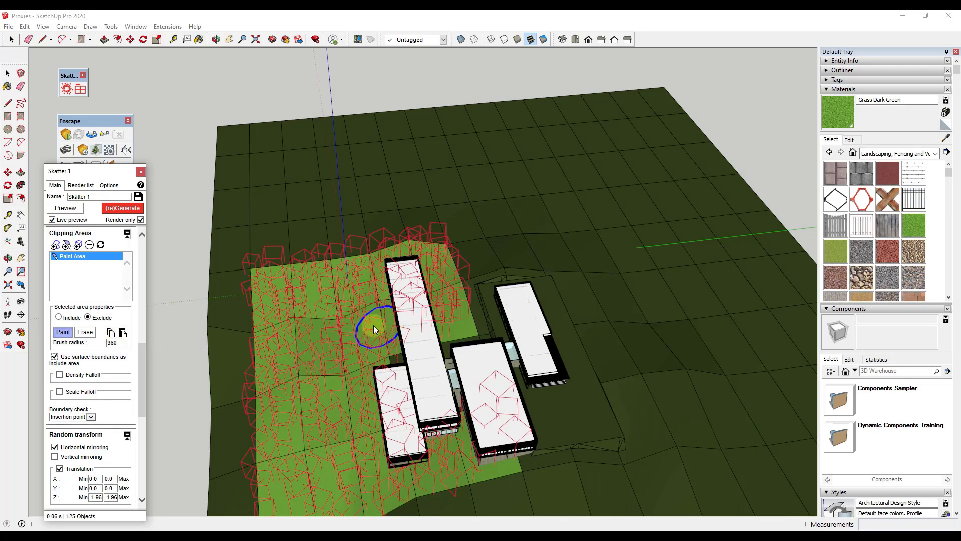
- Paint the exclusion area over the building footprints and the ground between them with a brush radius of 360
drag(395, 272, 405, 323)
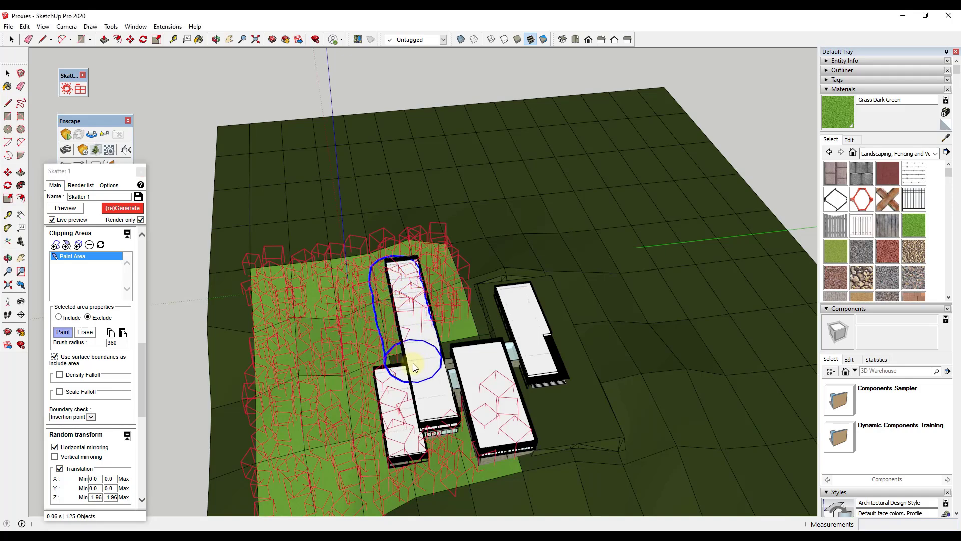
mouse_move(387, 391)
mouse_down()
mouse_move(380, 423)
mouse_move(396, 450)
mouse_move(414, 453)
mouse_up()
mouse_move(512, 450)
mouse_down()
mouse_move(449, 259)
mouse_move(428, 257)
mouse_move(401, 279)
mouse_move(408, 299)
mouse_move(420, 277)
mouse_move(449, 364)
mouse_move(399, 404)
mouse_move(460, 441)
mouse_move(397, 423)
mouse_move(397, 397)
mouse_move(426, 390)
mouse_up()
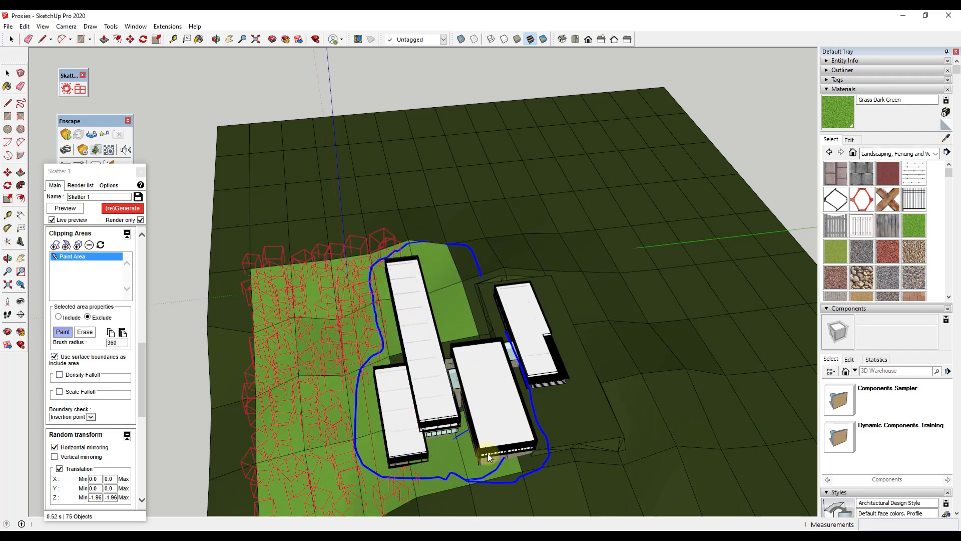
- Extend the tree scatter's painted exclusion area around the far end and along the outer side of the long wing
middle_drag(395, 440, 583, 241)
mouse_move(477, 372)
middle_down()
mouse_move(518, 338)
mouse_move(475, 305)
mouse_move(440, 315)
middle_up()
scroll(518, 338, up, 3)
scroll(518, 295, up, 3)
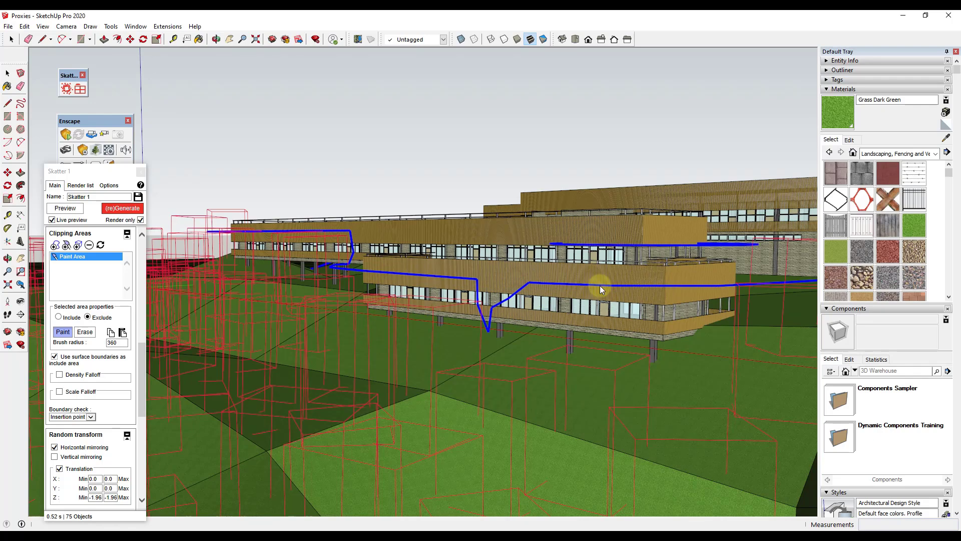
mouse_move(623, 253)
mouse_down()
mouse_move(515, 316)
mouse_move(564, 332)
mouse_up()
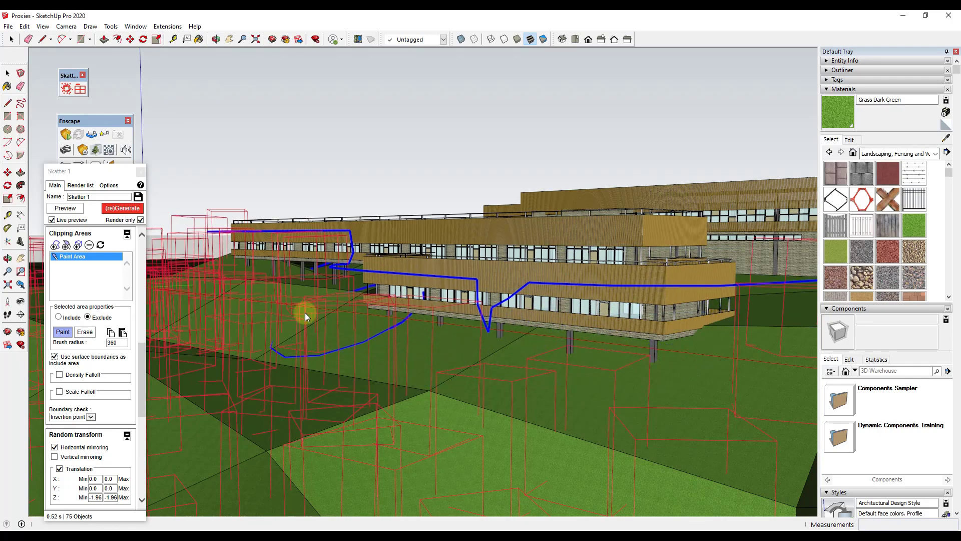
middle_drag(268, 341, 295, 424)
scroll(376, 229, down, 2)
scroll(293, 224, down, 2)
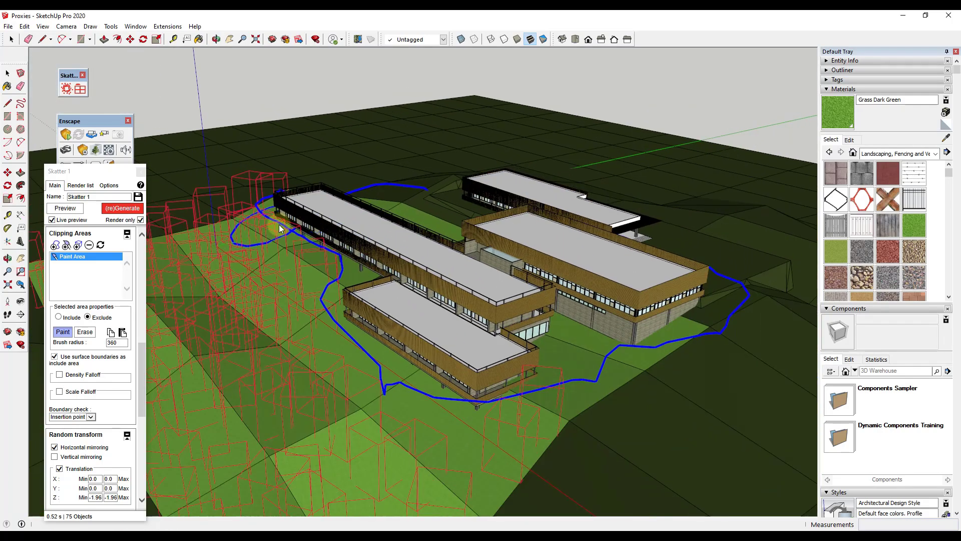
drag(298, 227, 332, 249)
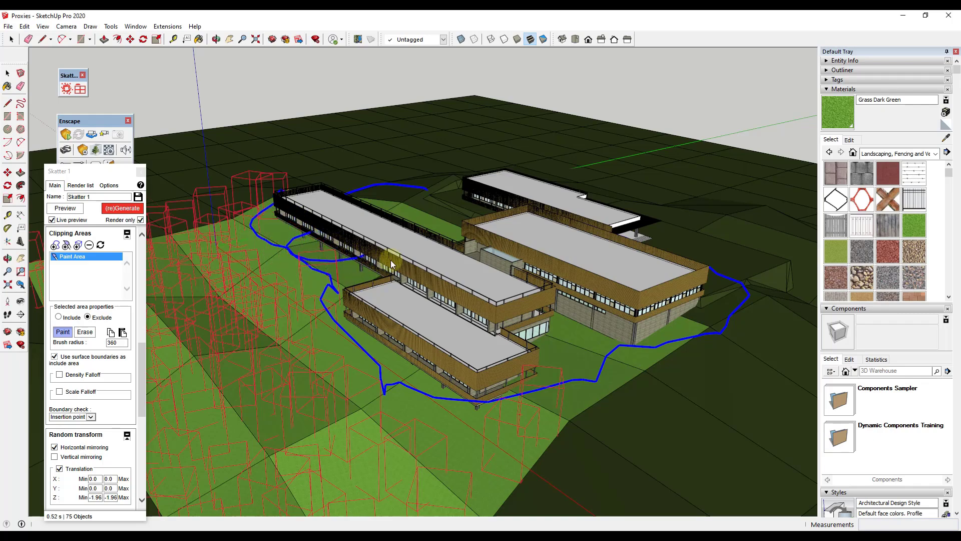
mouse_move(397, 265)
middle_down()
mouse_move(435, 327)
mouse_move(444, 301)
mouse_move(423, 263)
middle_up()
middle_drag(489, 285, 491, 324)
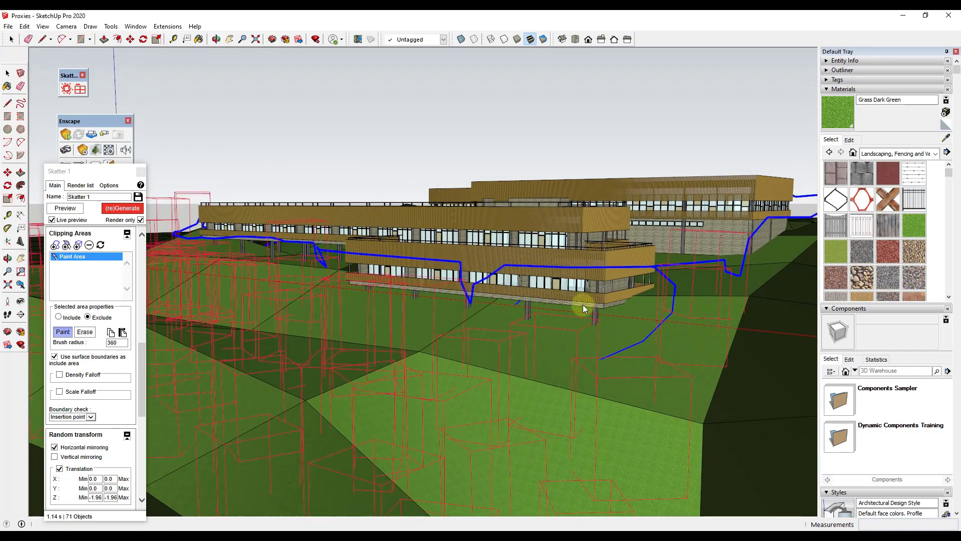
mouse_move(491, 308)
middle_down()
mouse_move(467, 305)
mouse_move(461, 326)
mouse_move(398, 338)
middle_up()
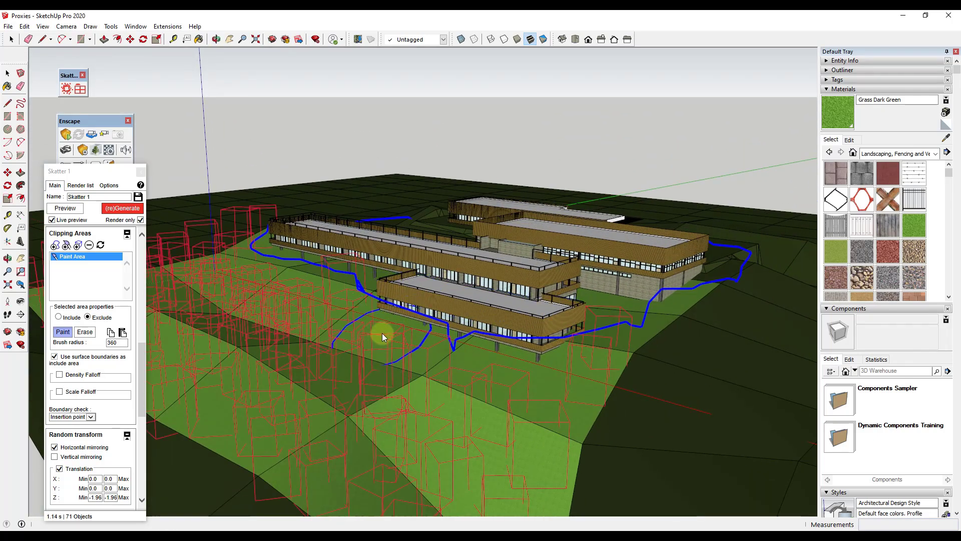
- Set the tree scatter's Spacing X and Spacing Y to 614
scroll(111, 333, up, 1)
scroll(111, 332, up, 5)
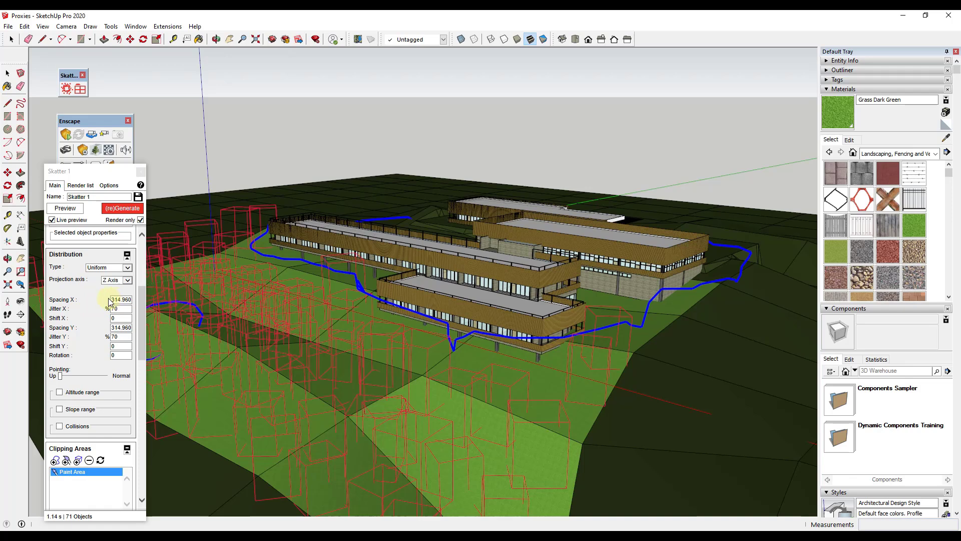
drag(113, 298, 170, 297)
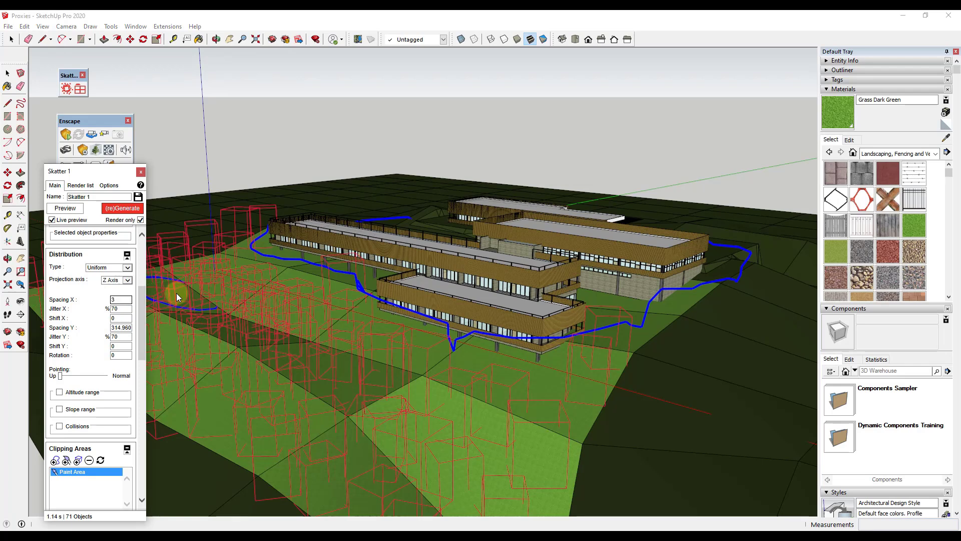
key(Tab)
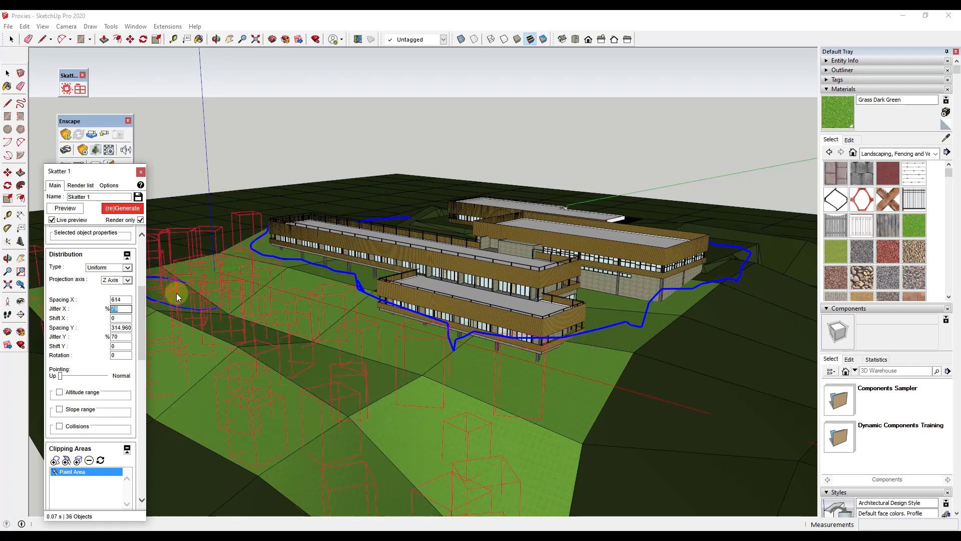
key(Tab)
key(Tab)
text(614)
key(Tab)
- Frame the front wings from low on the slope, start the Enscape render and generate the tree scatter
middle_drag(446, 424, 254, 236)
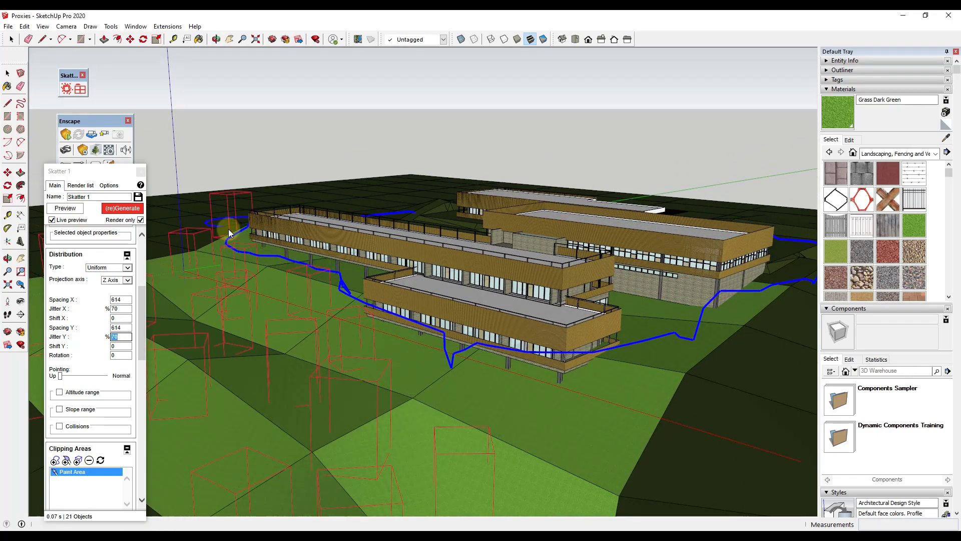
middle_drag(431, 422, 452, 338)
scroll(452, 338, up, 5)
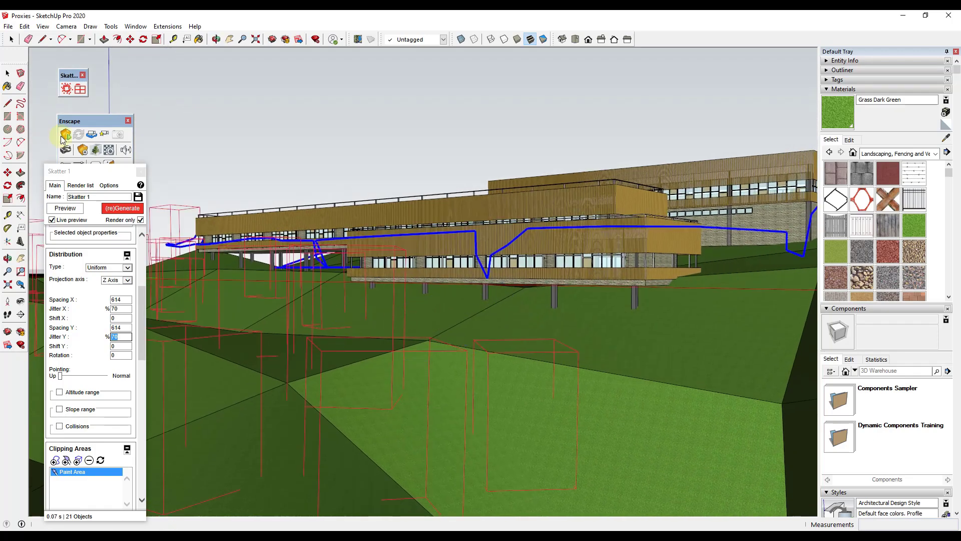
click(65, 134)
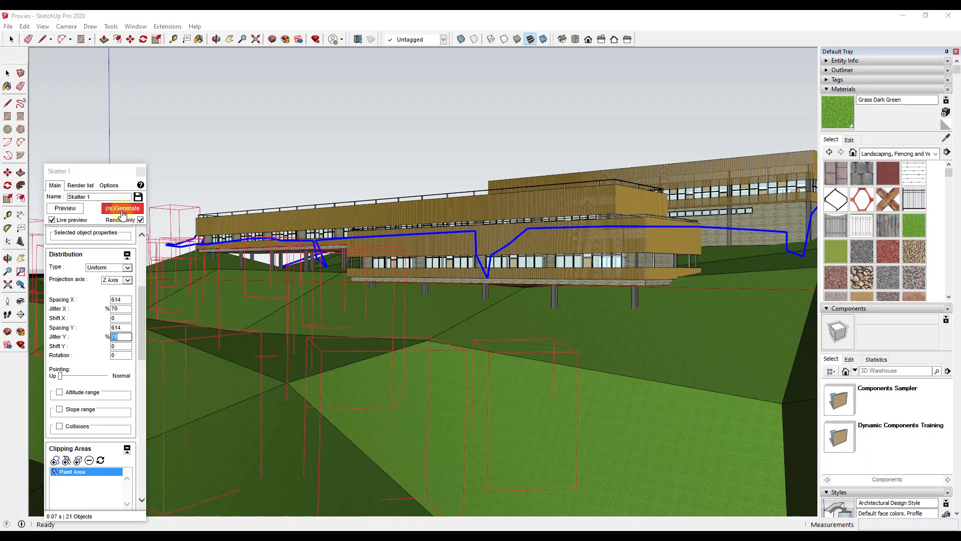
click(121, 211)
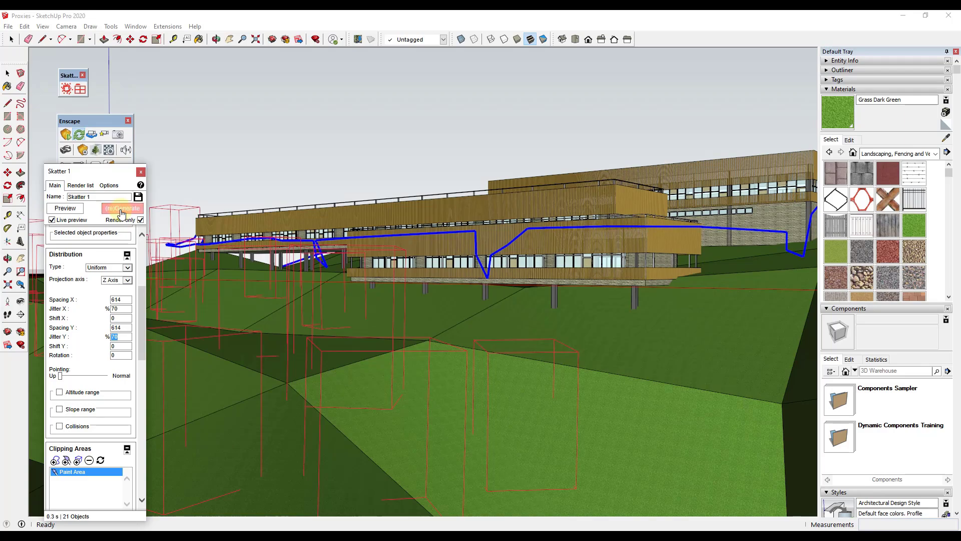
- Fly through the enlarged Enscape render to check the trees on the slope around the building
drag(0, 152, 443, 11)
drag(535, 345, 534, 343)
key(w)
key(w)
key(q)
key(w)
key(e)
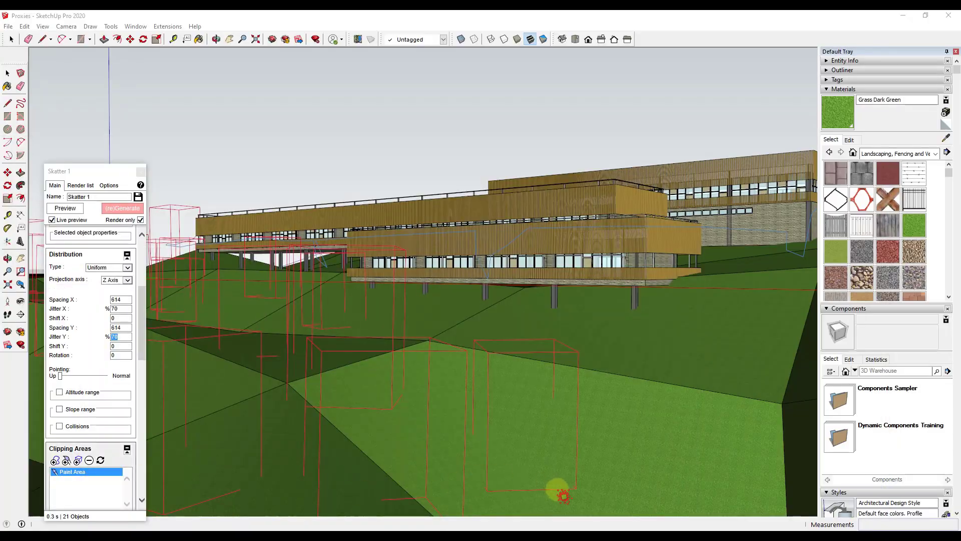
- Return to SketchUp and load Bushes 01 from the Skatter Library as render-only proxies
click(600, 366)
click(228, 239)
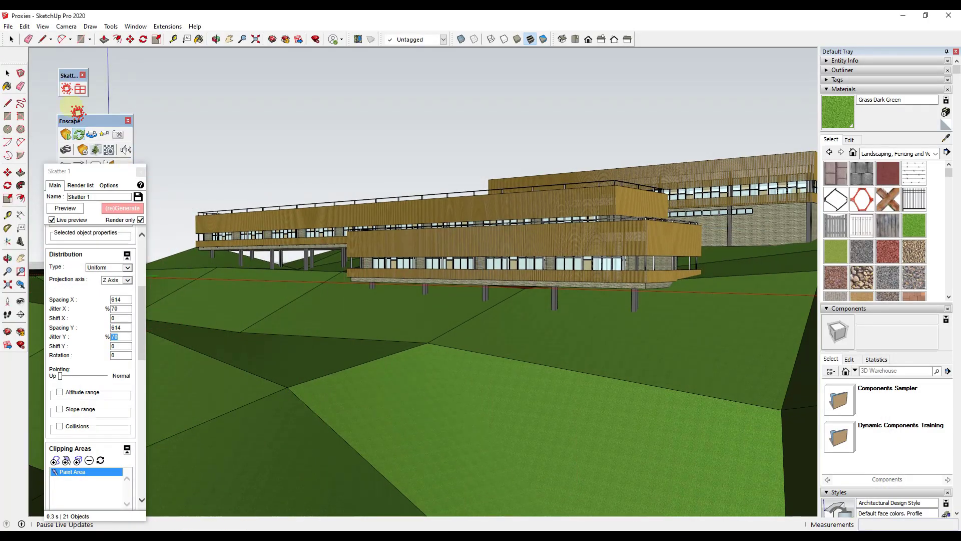
click(80, 90)
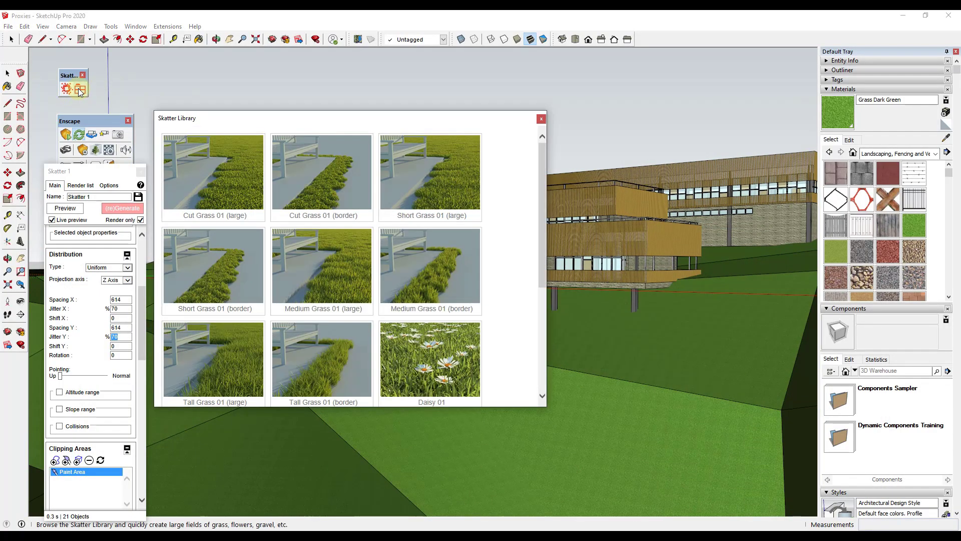
scroll(311, 264, down, 4)
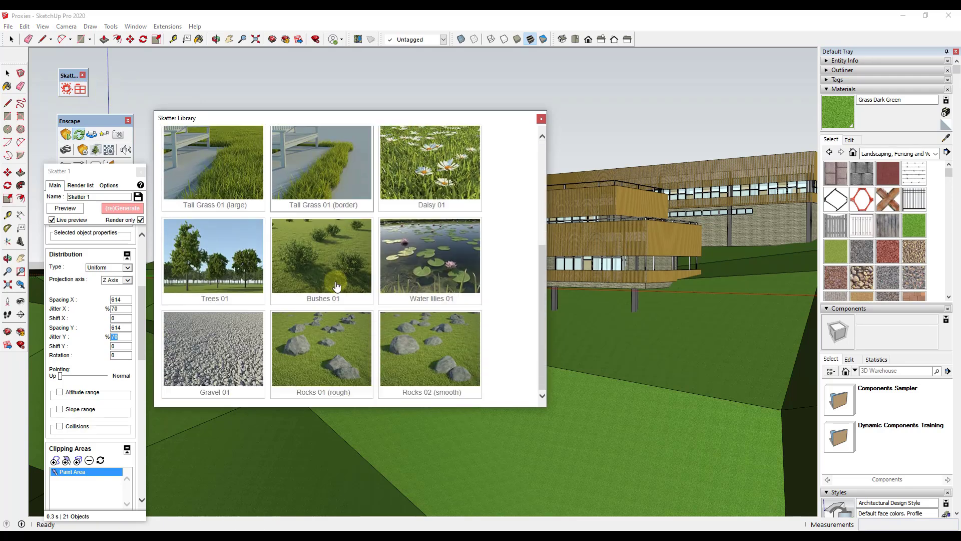
click(334, 286)
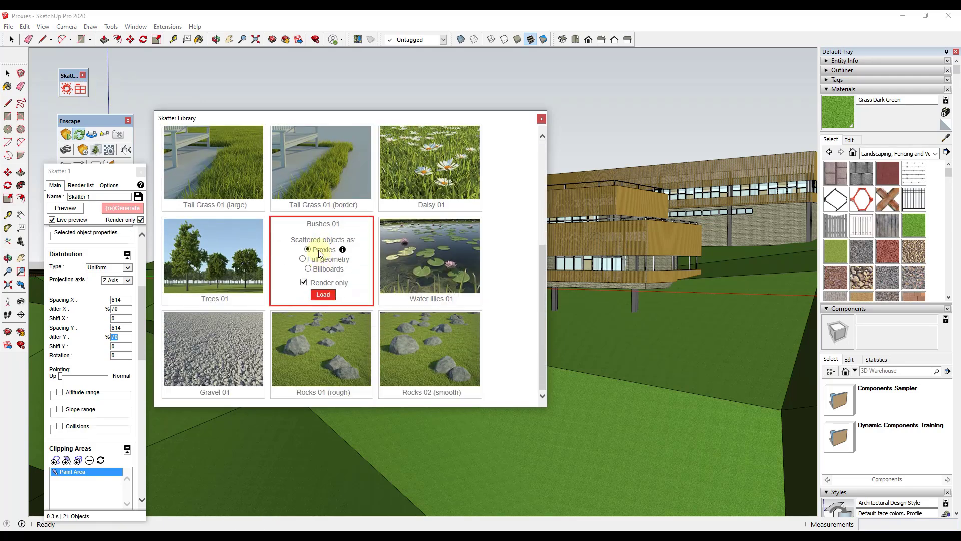
click(323, 296)
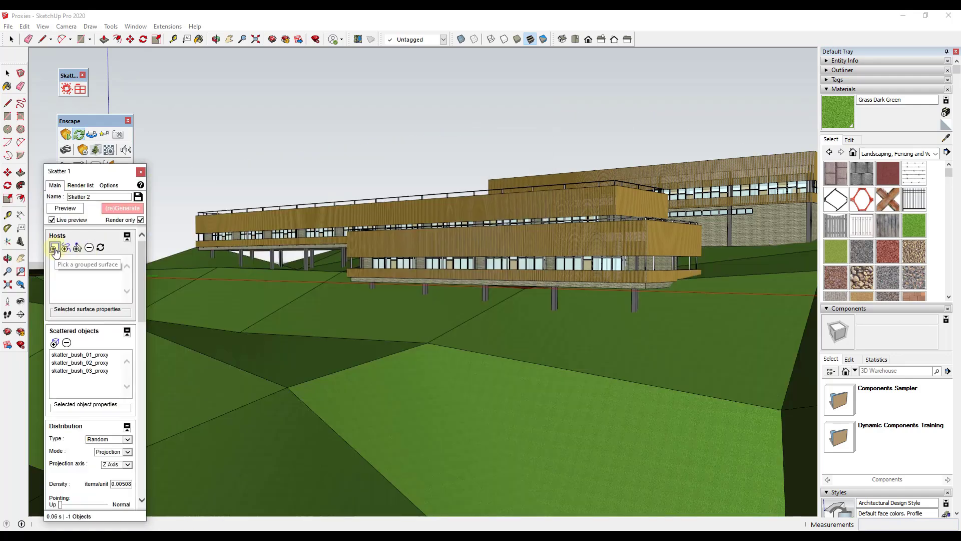
- Pick the grass terrain group as the host surface for the bush scatter
click(54, 248)
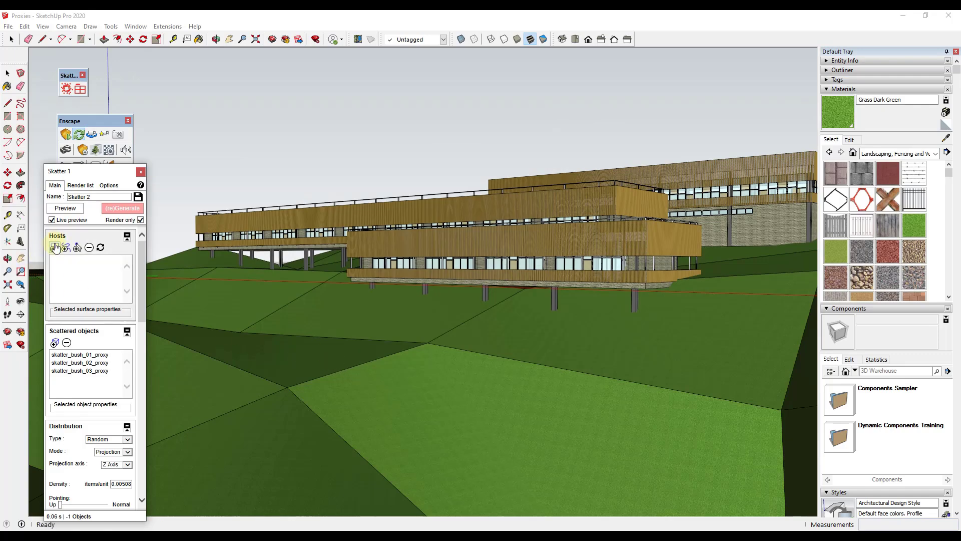
middle_drag(483, 371, 197, 326)
click(306, 386)
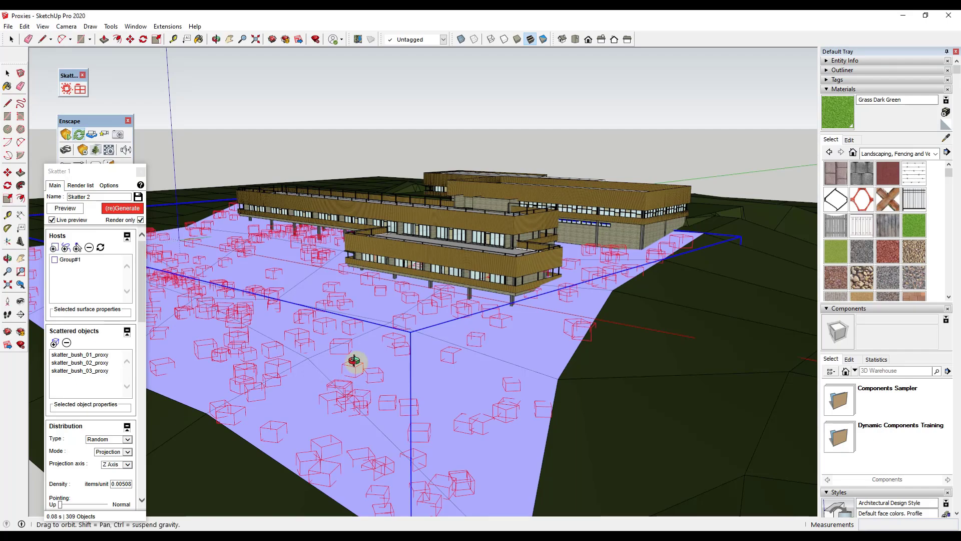
- Add a paint area set to Exclude to the bush scatter's clipping areas, with a brush radius of 360
middle_drag(358, 358, 440, 418)
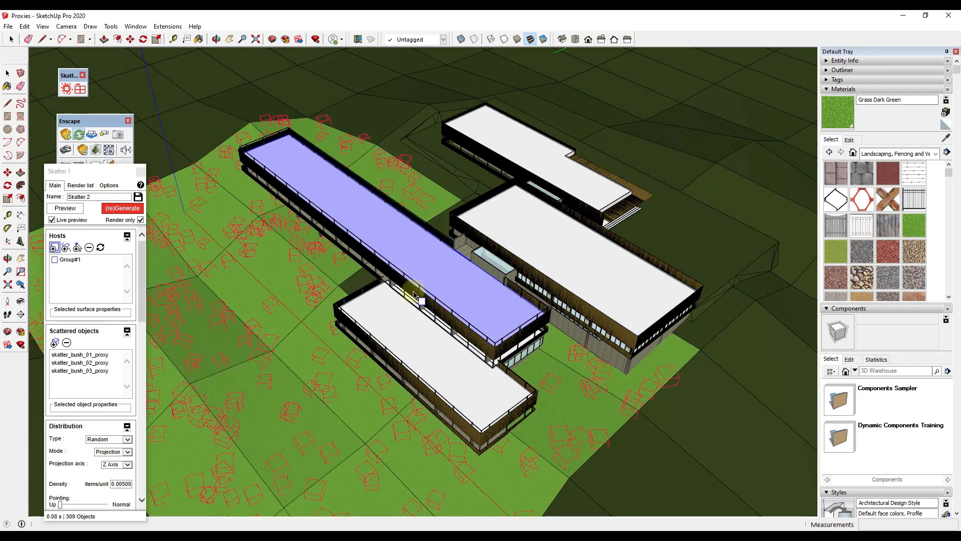
middle_drag(482, 402, 515, 211)
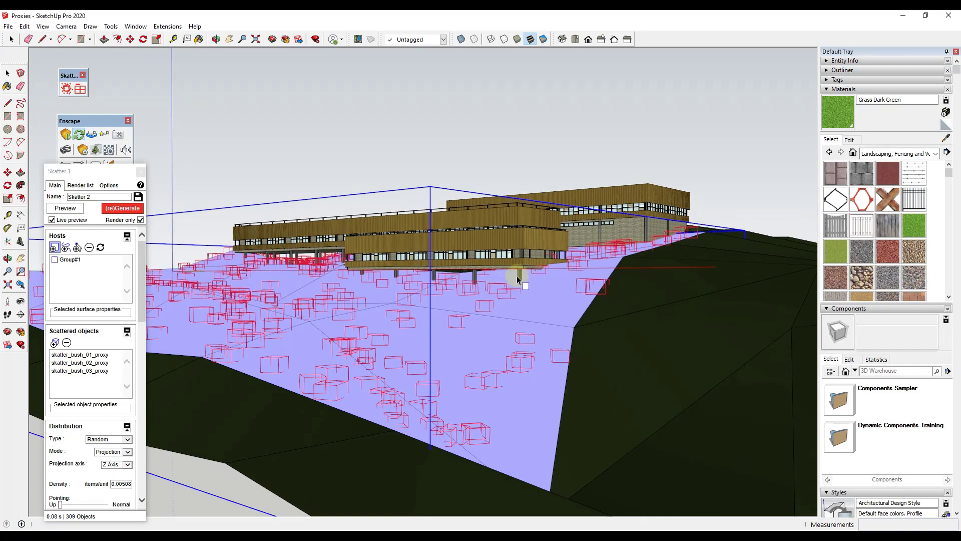
middle_drag(513, 276, 453, 376)
scroll(85, 280, down, 10)
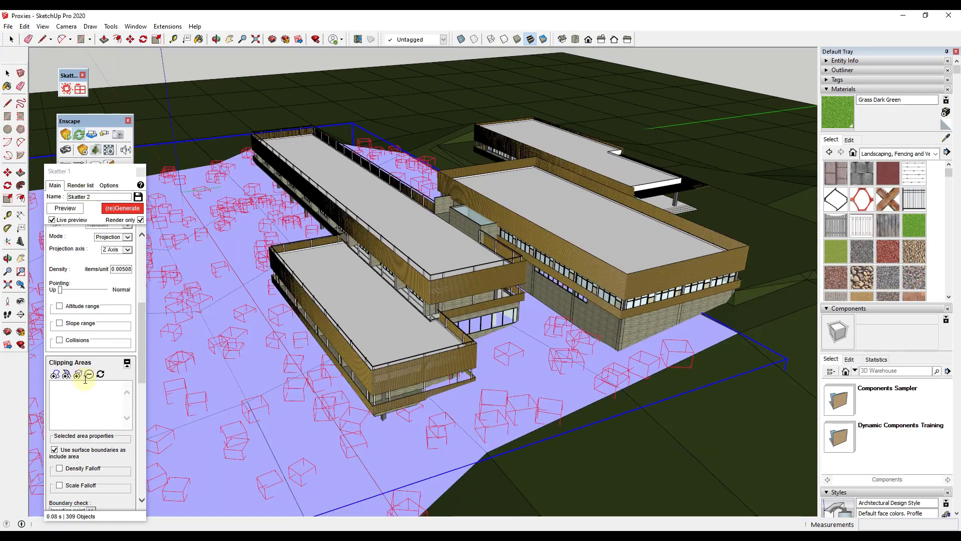
click(67, 246)
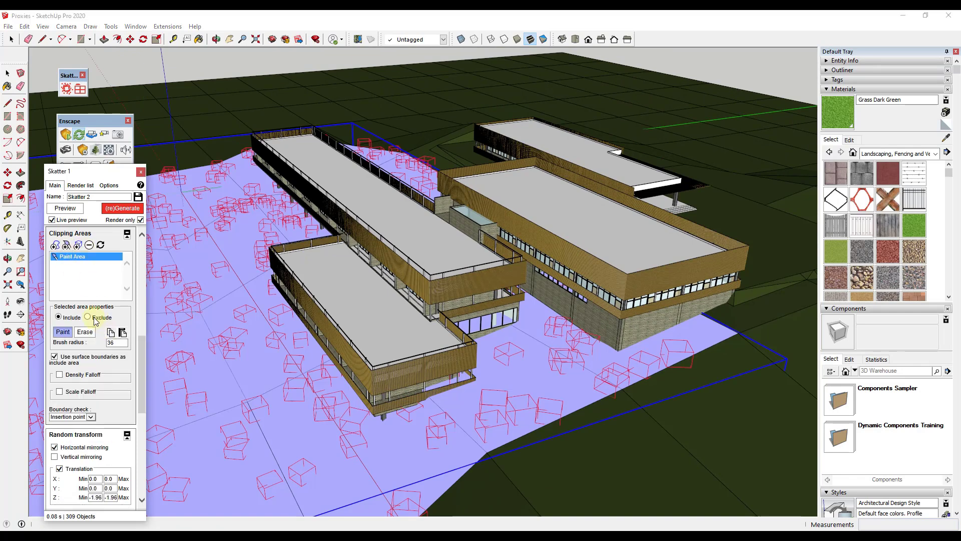
click(87, 317)
click(120, 343)
text(0)
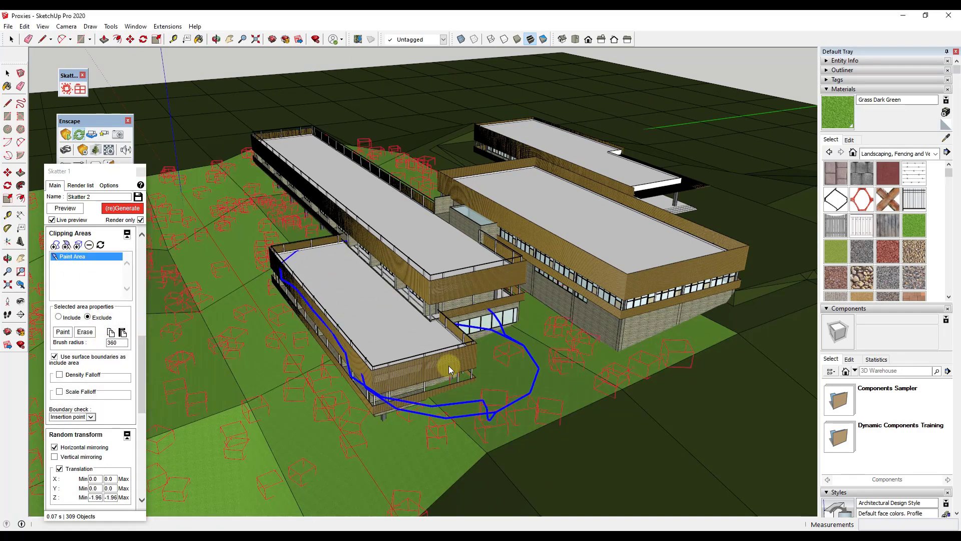
- Paint the bush exclusion area over the building footprints and the ground between them, and generate the bush scatter
mouse_move(450, 331)
mouse_down()
mouse_move(472, 263)
mouse_move(645, 275)
mouse_up()
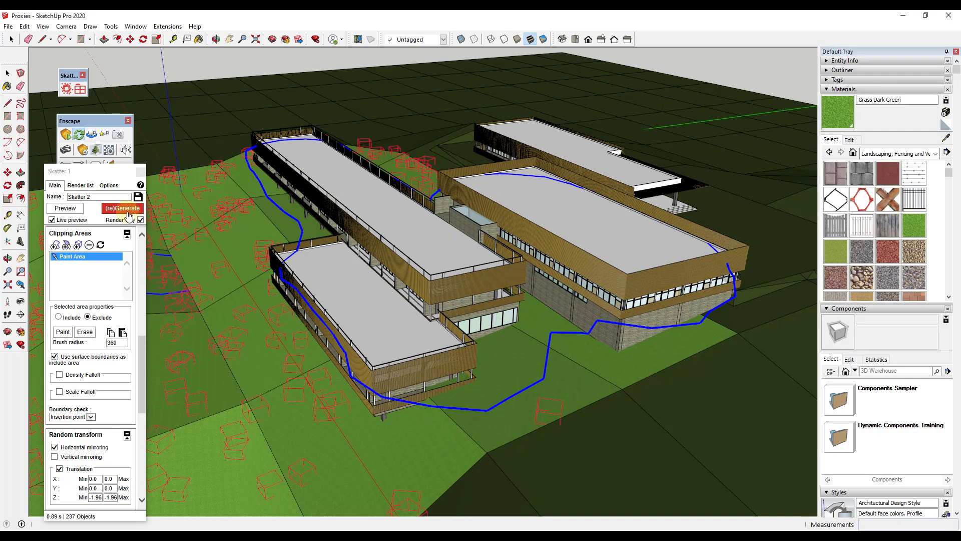
click(125, 214)
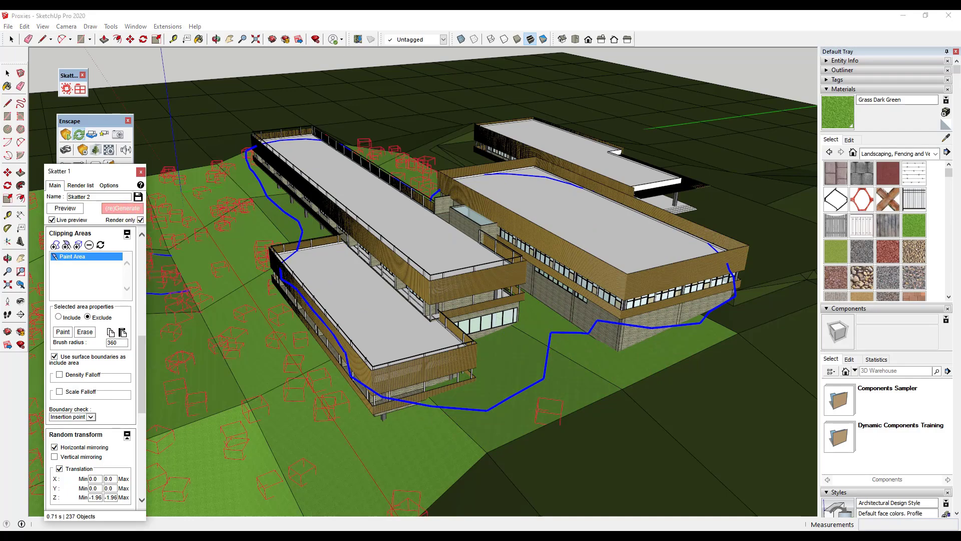
- Fly through the Enscape render to check the bushes on the slope below the building
drag(0, 15, 501, 11)
mouse_move(506, 298)
mouse_down()
mouse_move(502, 289)
mouse_move(510, 302)
mouse_up()
key(q)
key(q)
key(w)
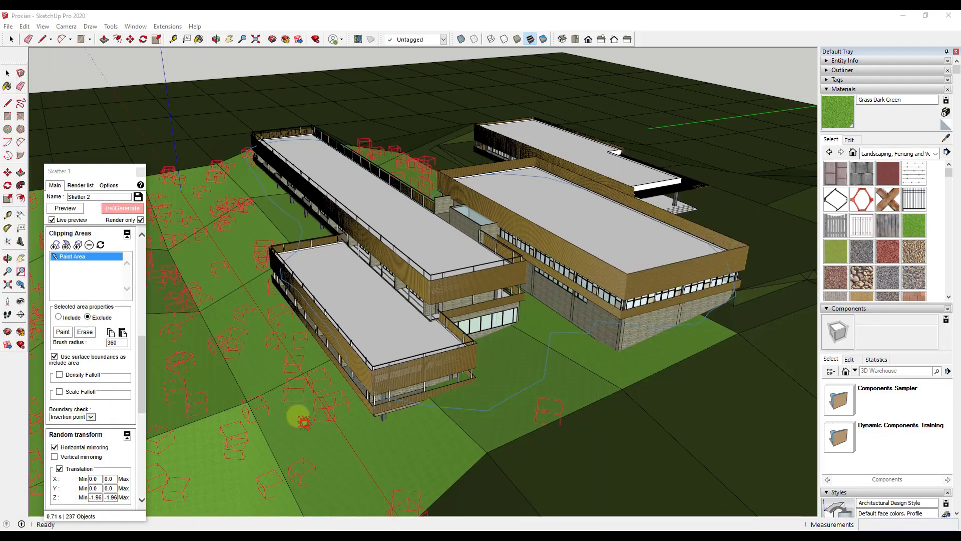
- Switch back to SketchUp and load Rocks 02 (smooth) from the Skatter Library as render only
mouse_move(300, 418)
middle_down()
mouse_move(429, 318)
mouse_move(497, 333)
mouse_move(182, 323)
mouse_move(125, 200)
middle_up()
click(80, 89)
scroll(417, 364, down, 3)
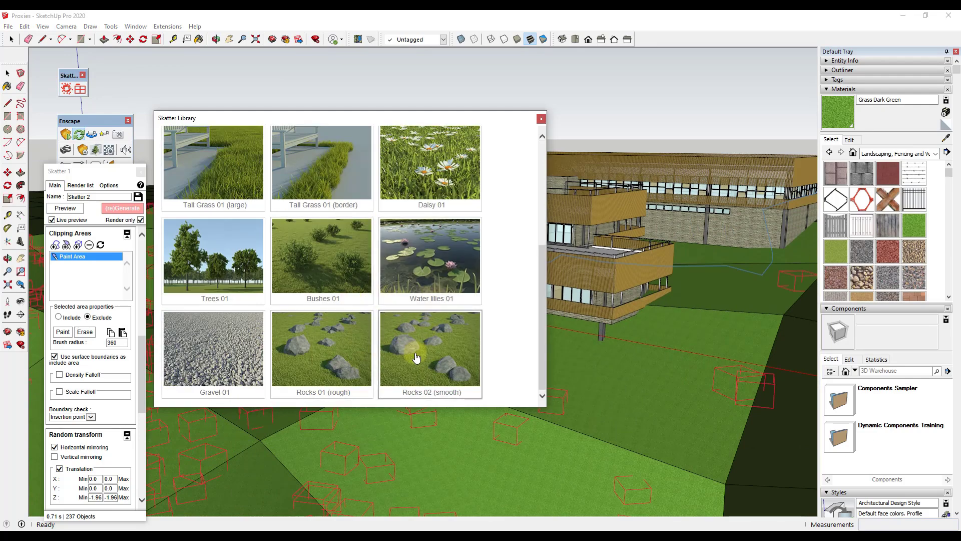
mouse_move(403, 358)
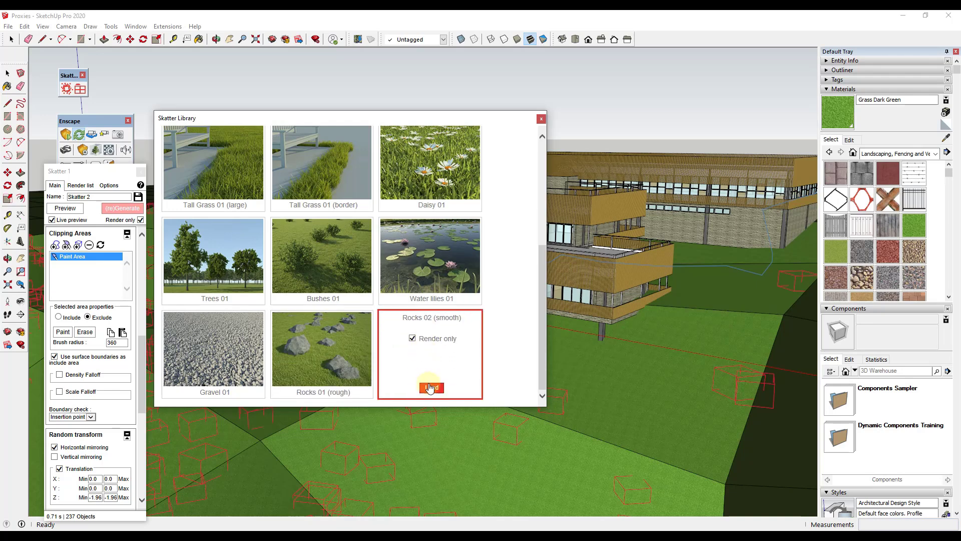
click(431, 388)
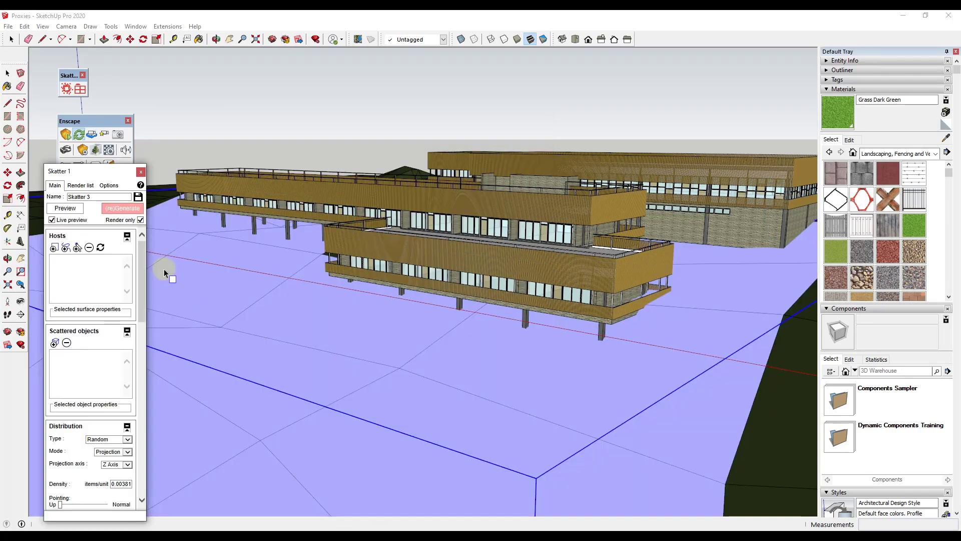
- Pick the grass terrain group as the host for the rock scatter and generate it
click(284, 312)
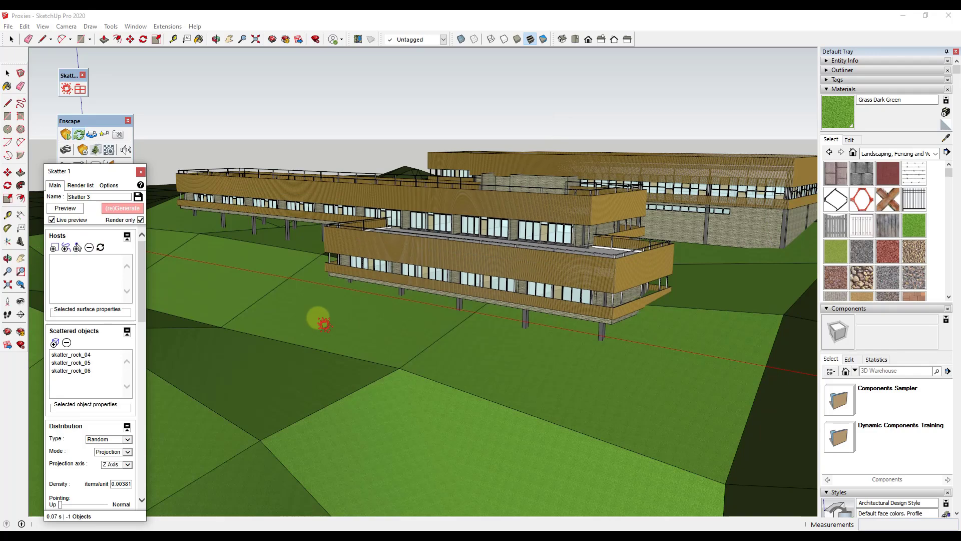
click(53, 248)
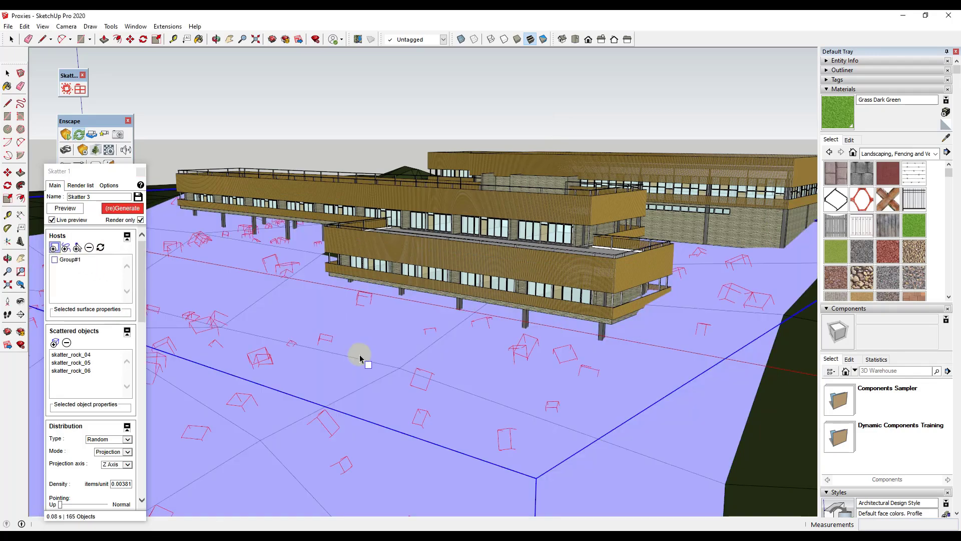
mouse_move(515, 382)
middle_down()
mouse_move(468, 377)
mouse_move(526, 369)
middle_up()
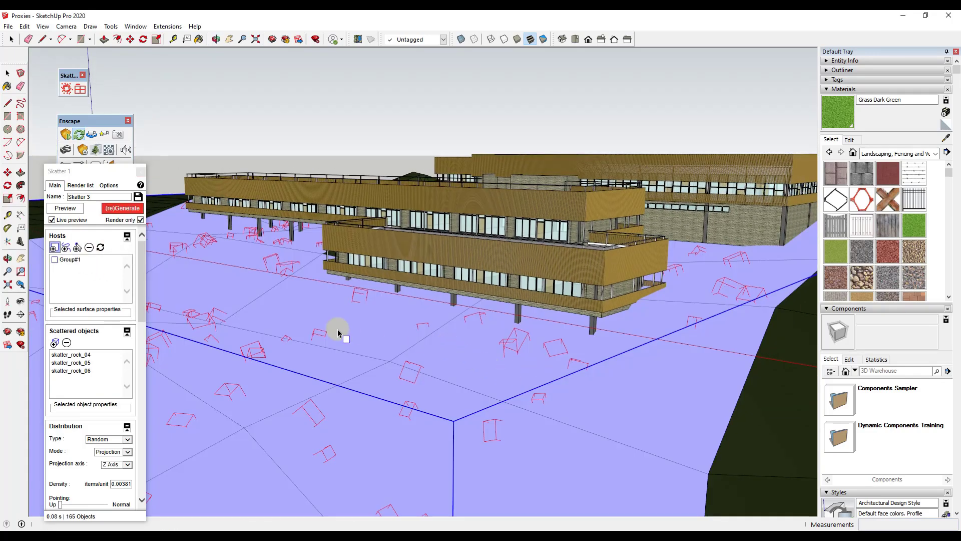
click(122, 208)
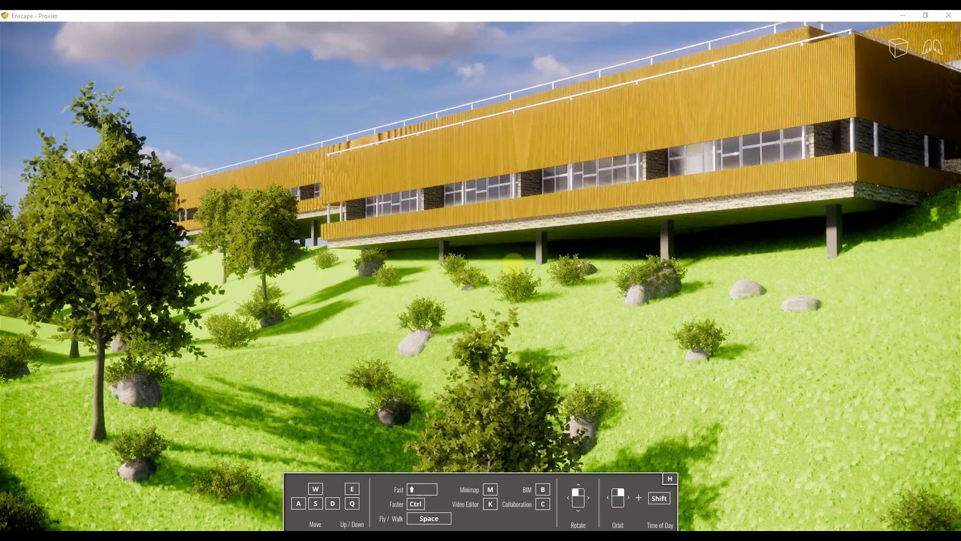
- Switch from the Enscape render back to SketchUp and load Daisy 01 from the Skatter Library as render-only proxies
drag(512, 263, 513, 262)
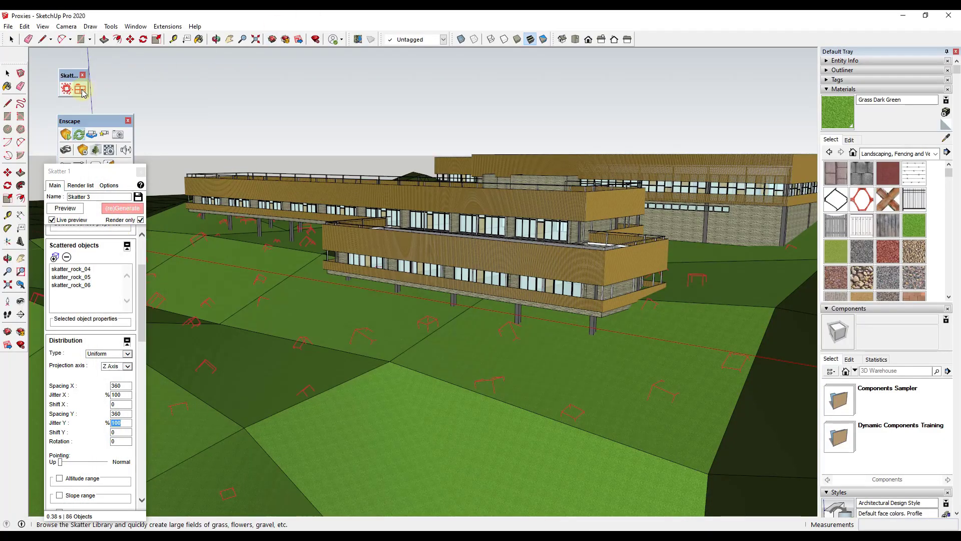
click(82, 91)
scroll(450, 270, down, 3)
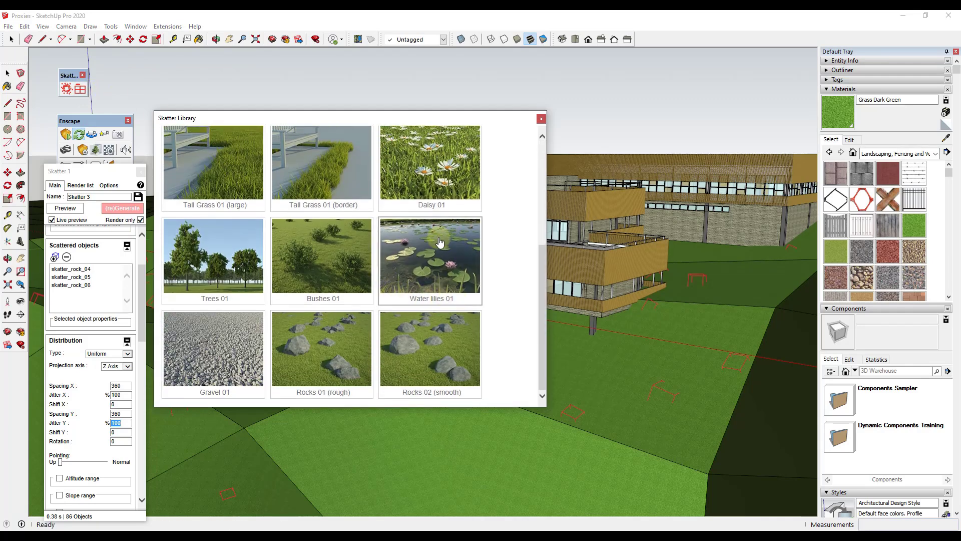
scroll(410, 295, up, 1)
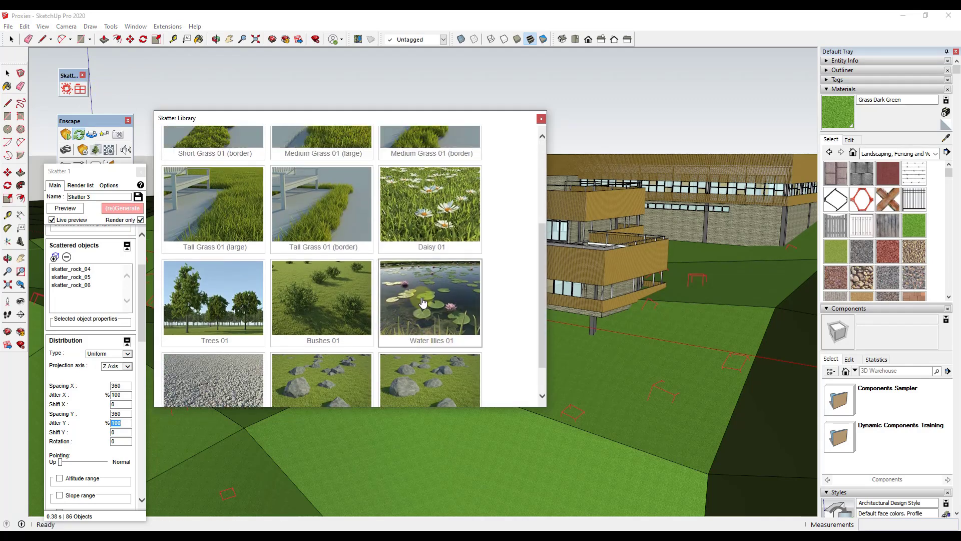
click(439, 211)
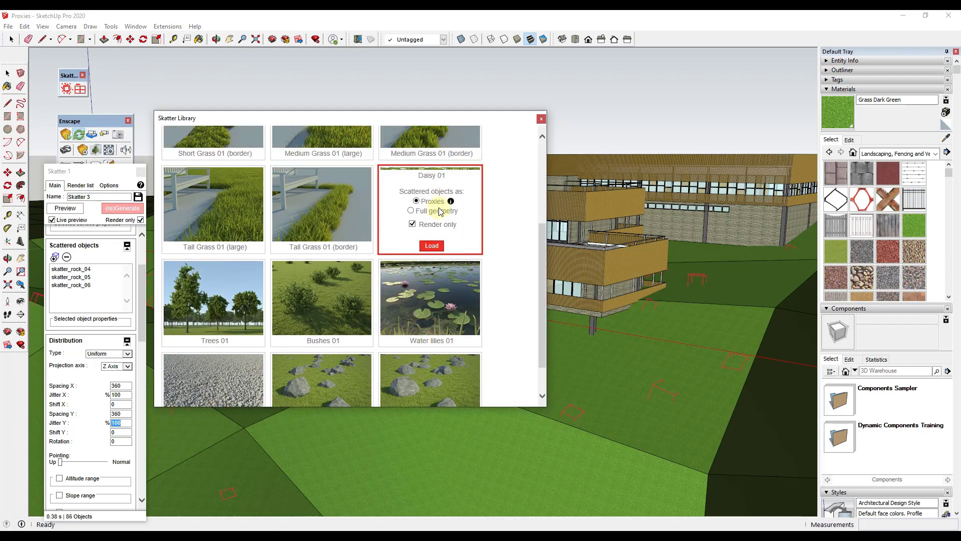
click(433, 243)
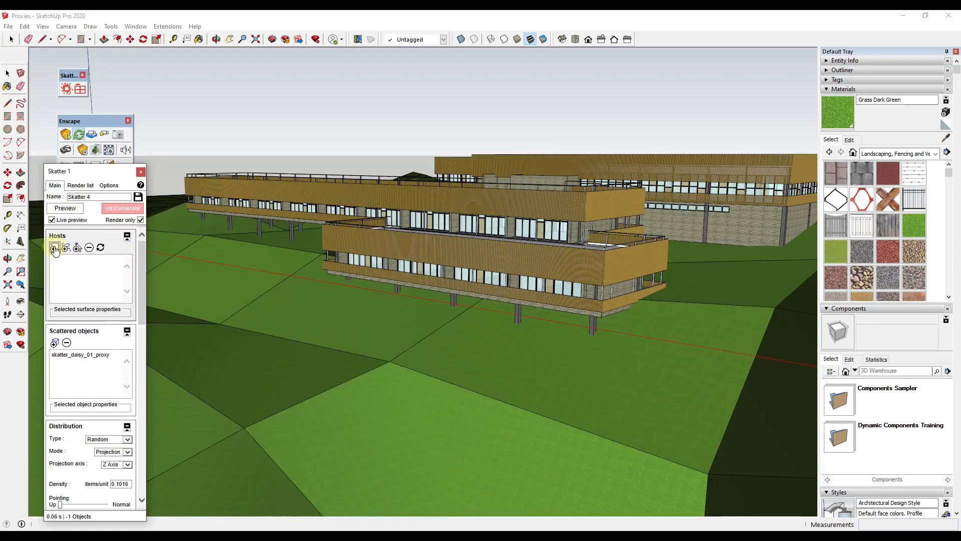
- Pick the grass terrain group as the daisy scatter's host, set the density to 0.05 items per unit, and generate it
click(54, 247)
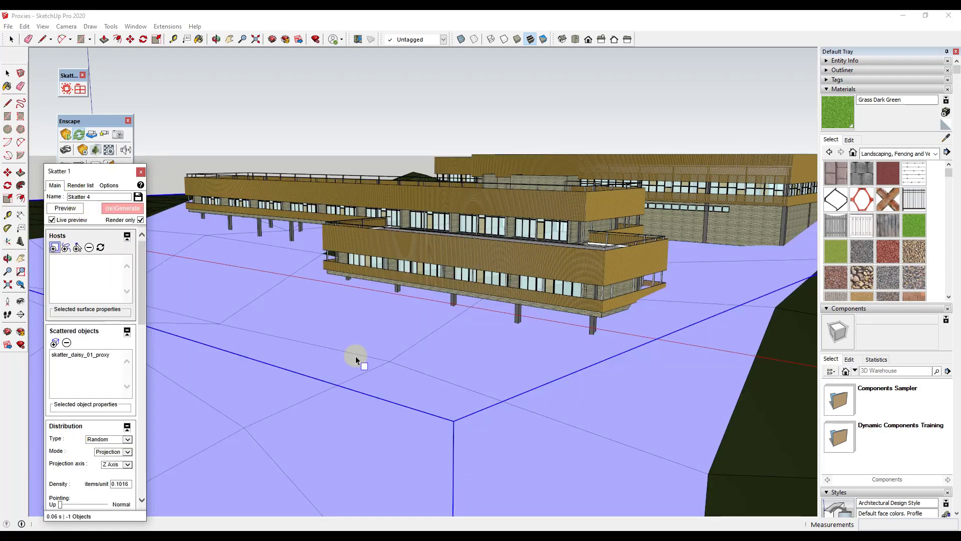
click(298, 269)
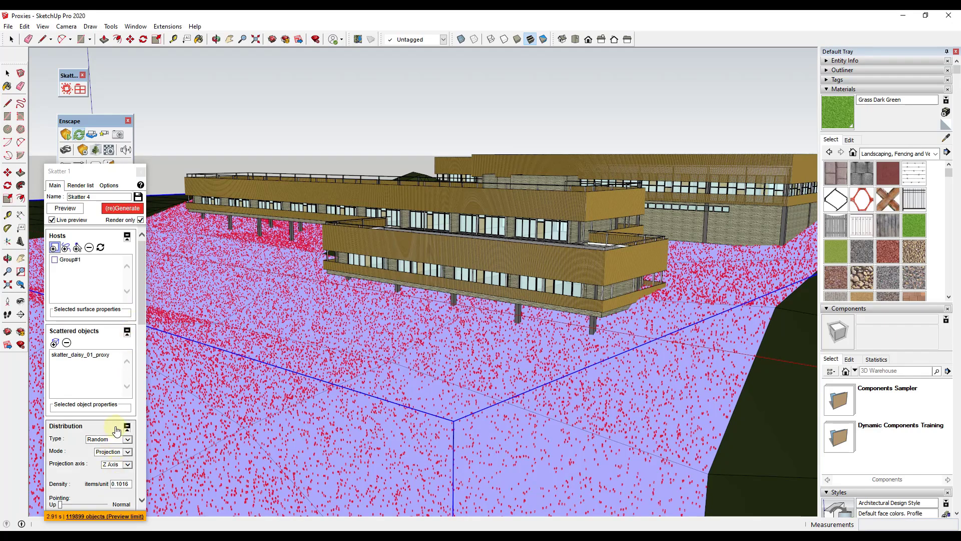
scroll(116, 429, down, 5)
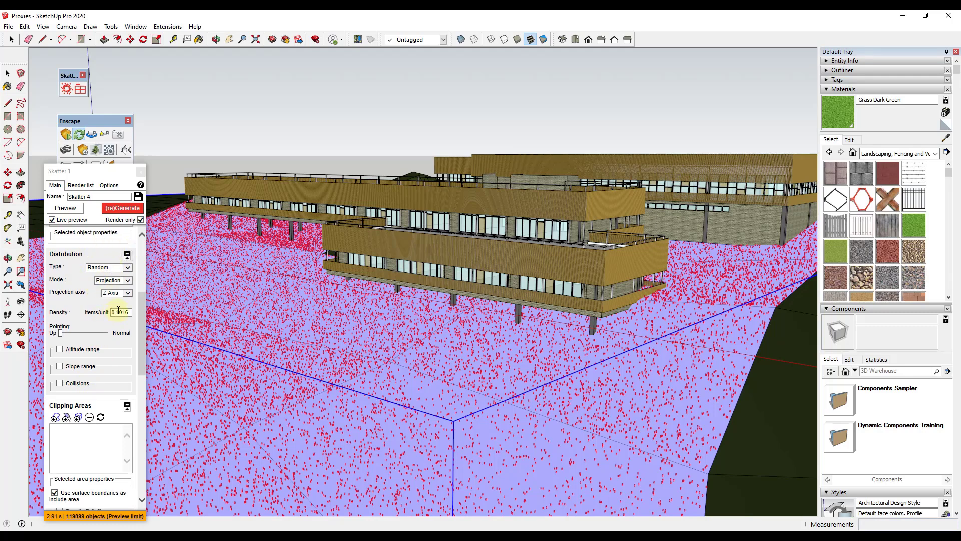
drag(117, 311, 187, 315)
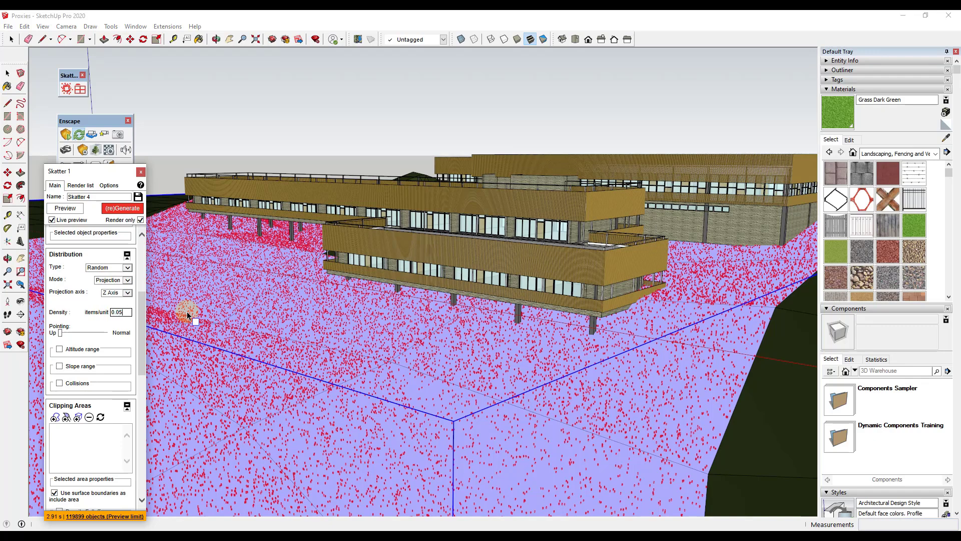
text(05)
click(121, 209)
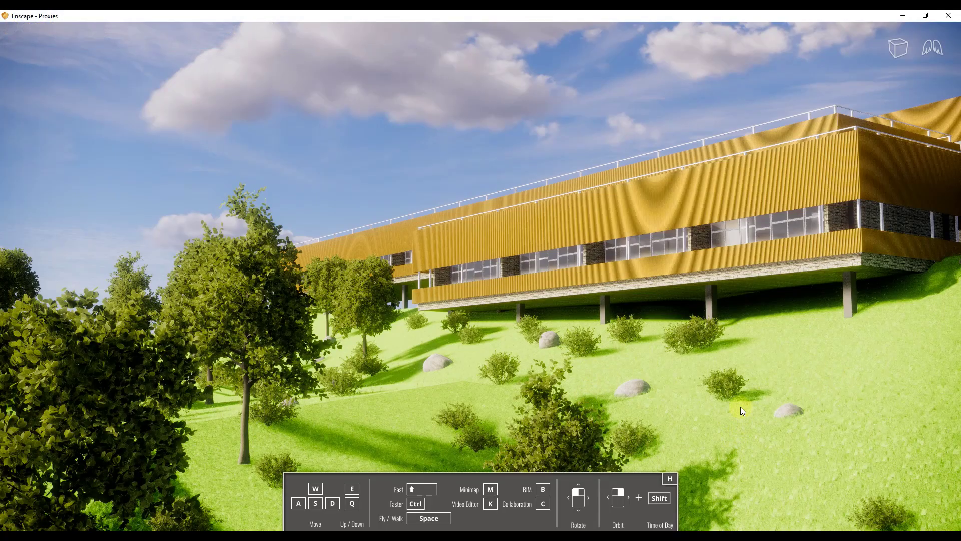
- Switch to Enscape and fly down close to the grass on the slope to examine the scattered daisies
drag(732, 406, 731, 408)
key(w)
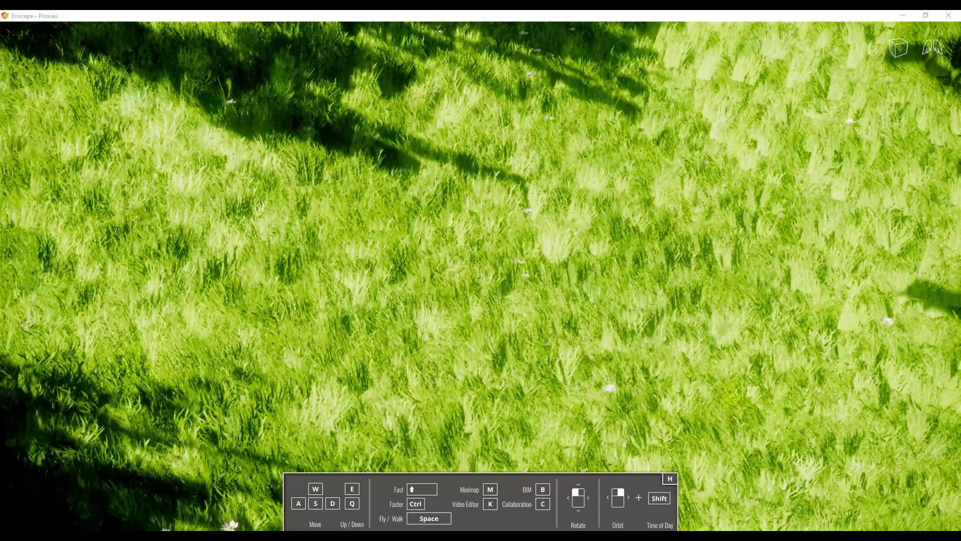
drag(730, 407, 725, 402)
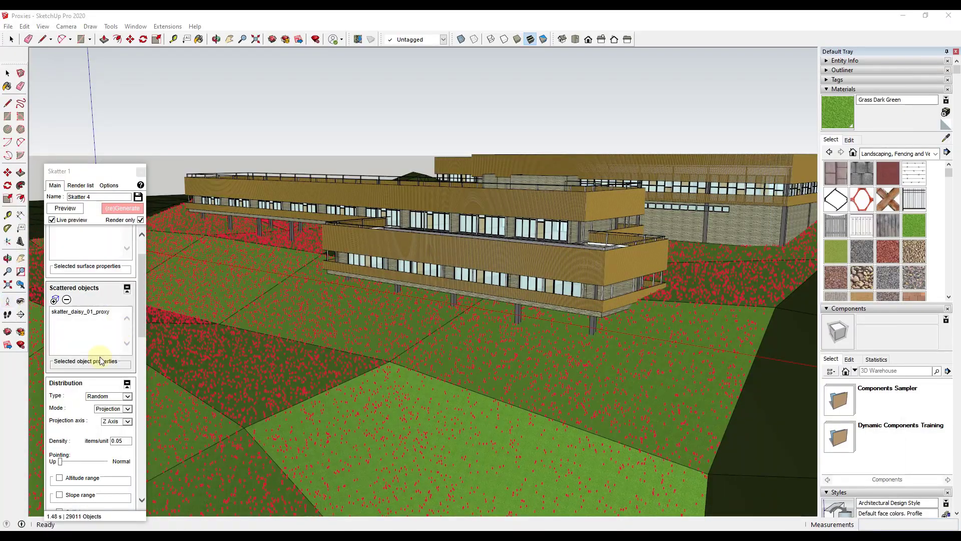
- In SketchUp, lock the daisies' random scale ratio to XYZ, set the maximum X scale to 300 percent, and regenerate the scatter
scroll(116, 392, down, 10)
scroll(116, 392, down, 4)
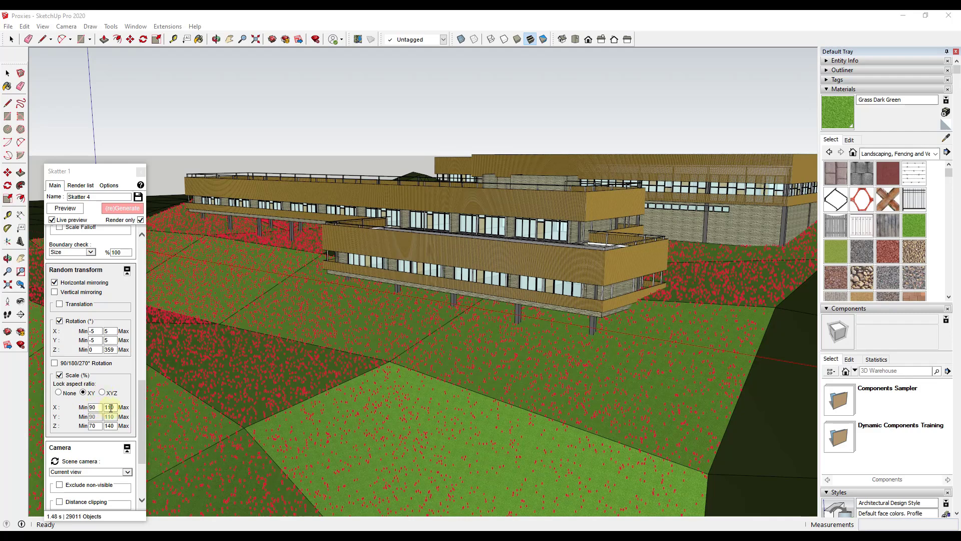
click(102, 393)
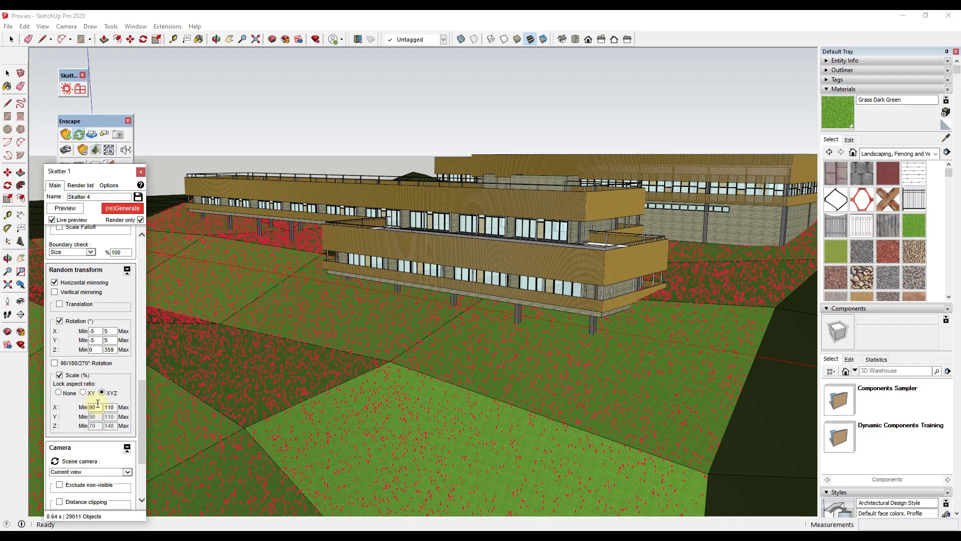
drag(98, 408, 47, 409)
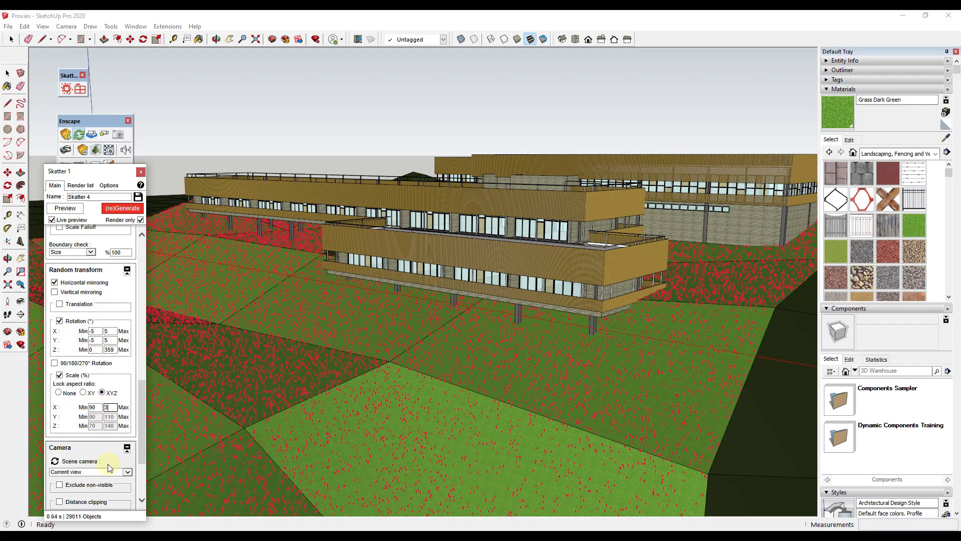
click(98, 408)
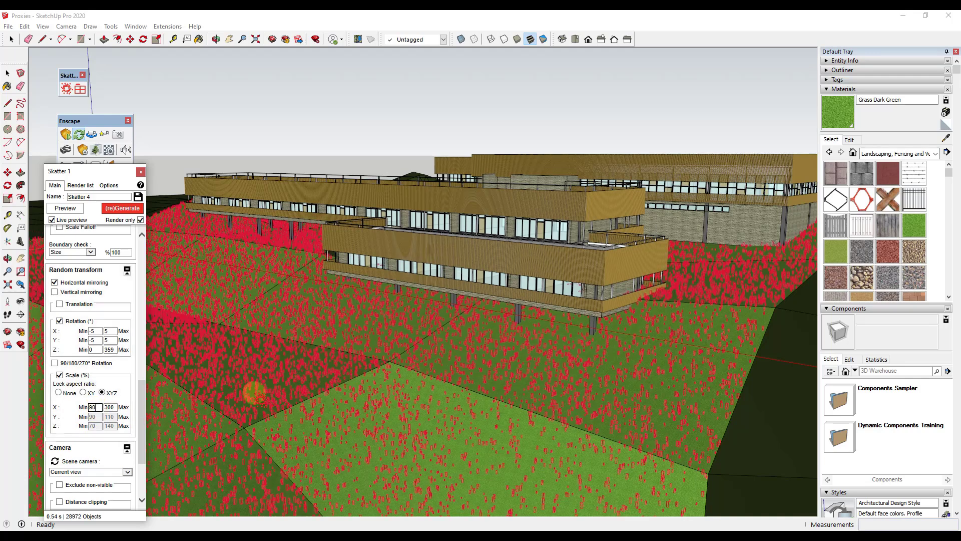
click(122, 209)
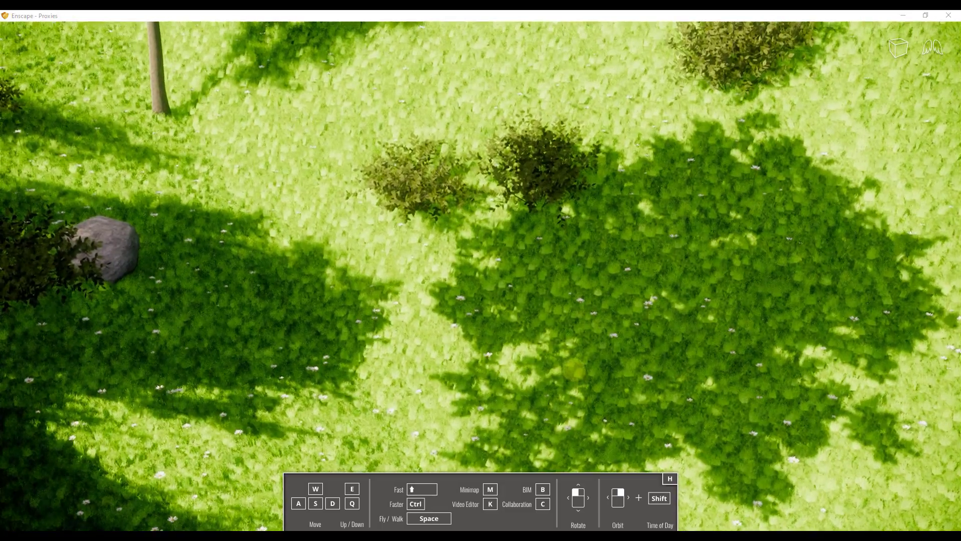
- Look over the enlarged daisies on the slope in the Enscape render, and return to SketchUp
drag(574, 371, 575, 371)
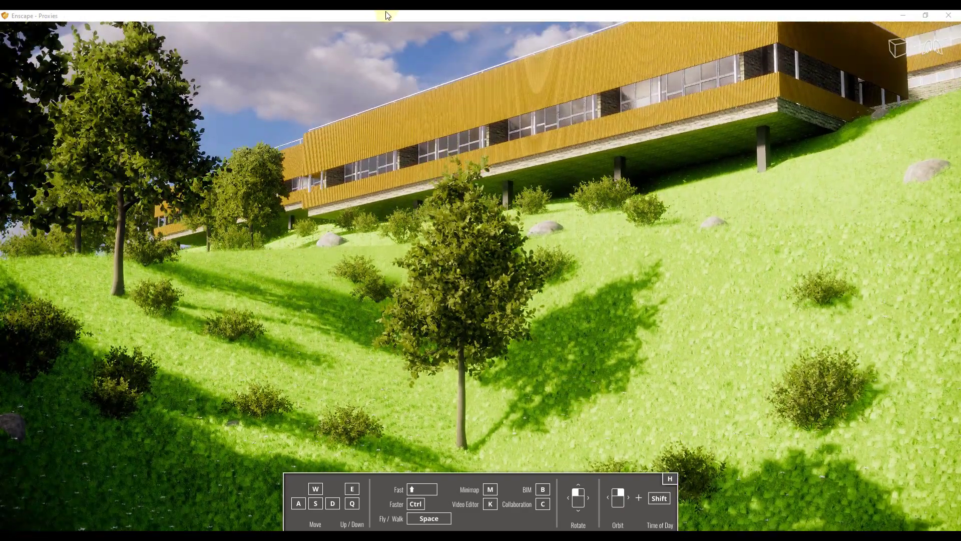
drag(386, 16, 0, 164)
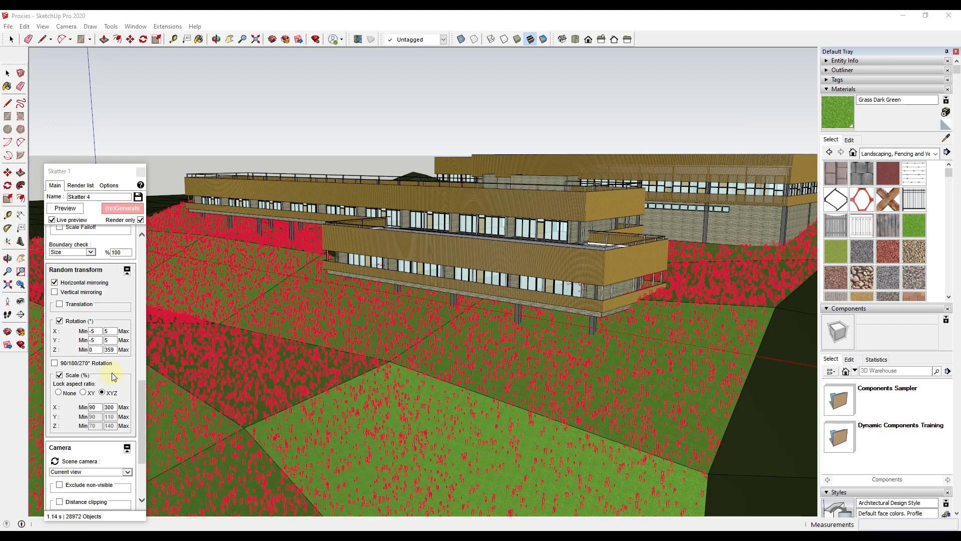
- Raise the daisies' maximum X scale further, regenerate the scatter, and view the slope and building in Enscape
double_click(110, 407)
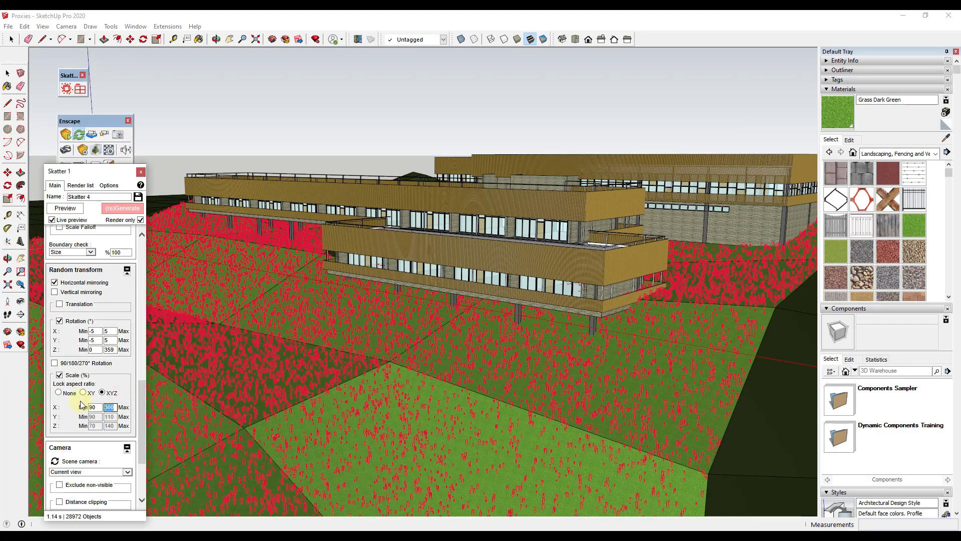
click(173, 334)
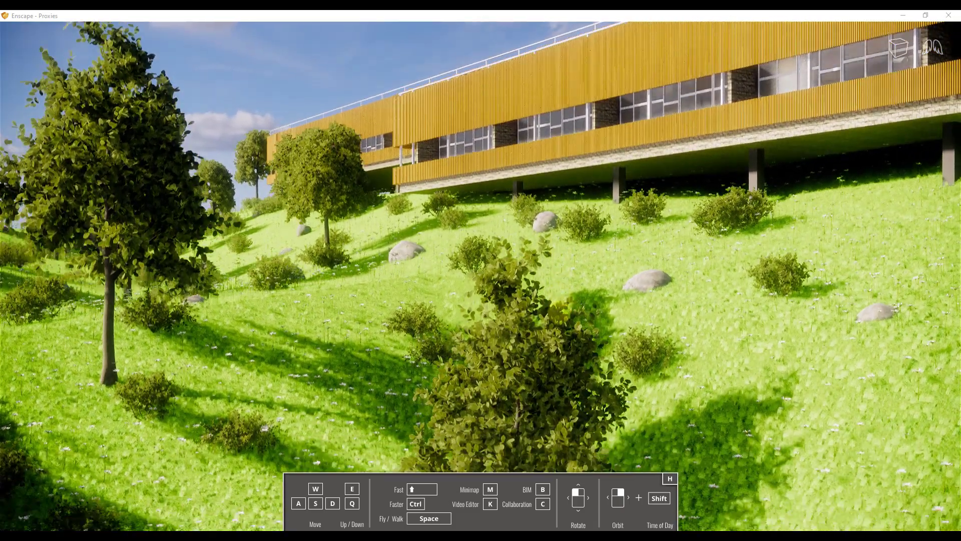
drag(563, 310, 568, 320)
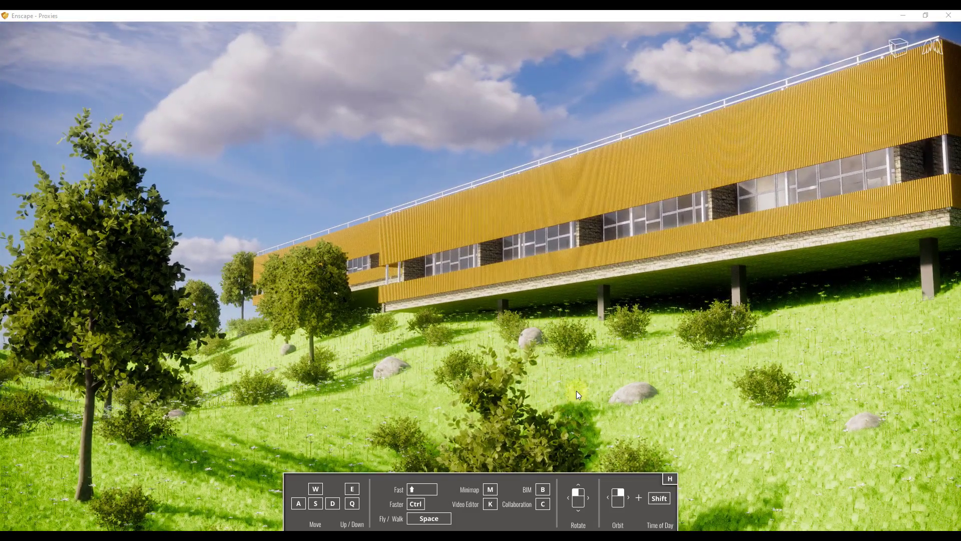